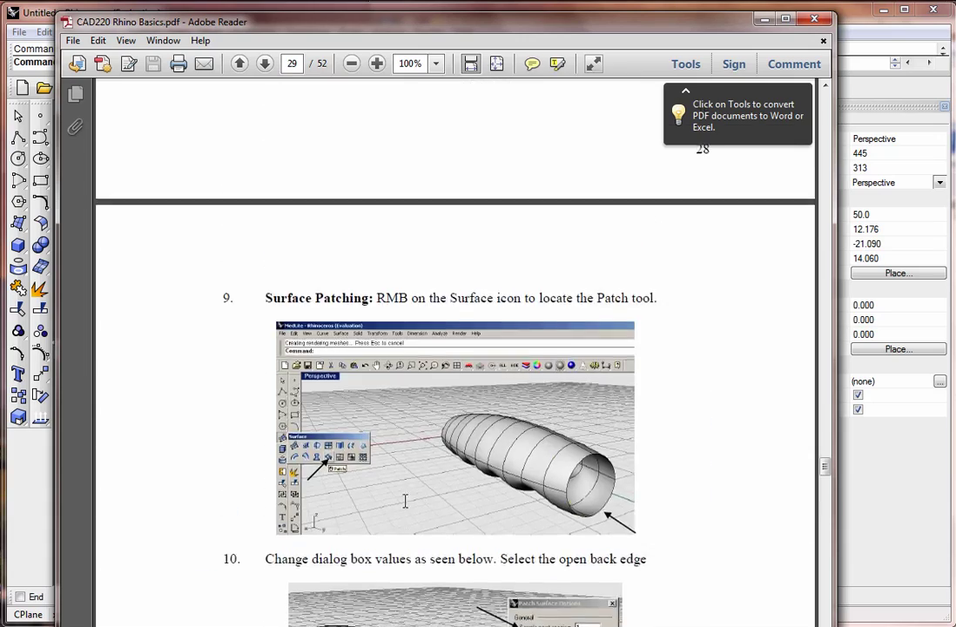
# Step: Scroll the PDF back to Exercise 2 on page 25, then bring Rhino forward
pyautogui.scroll(20, 407, 501)
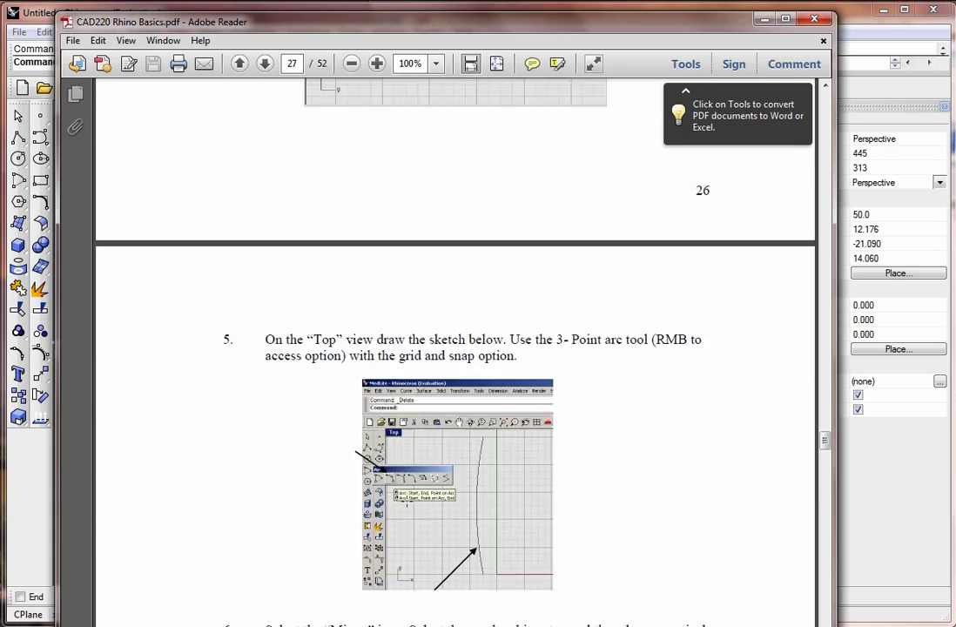
pyautogui.scroll(20, 407, 501)
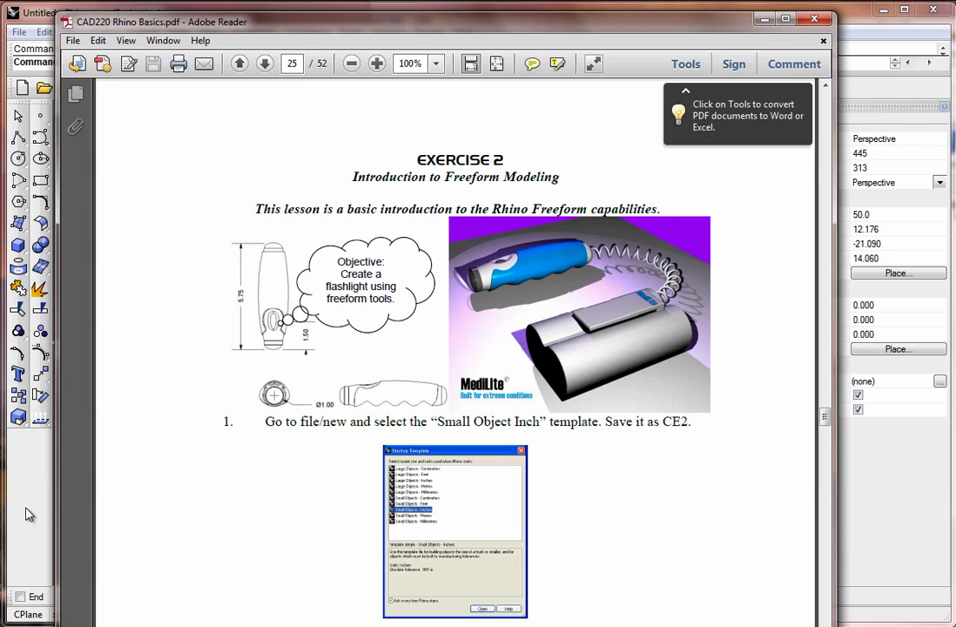
pyautogui.scroll(-5, 473, 380)
pyautogui.scroll(6, 474, 379)
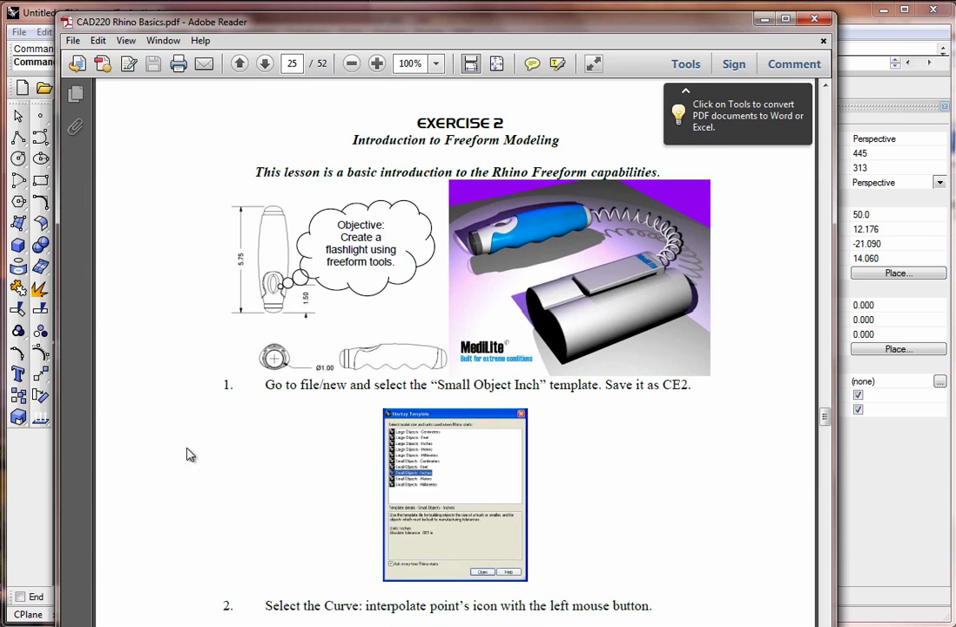
pyautogui.click(21, 494)
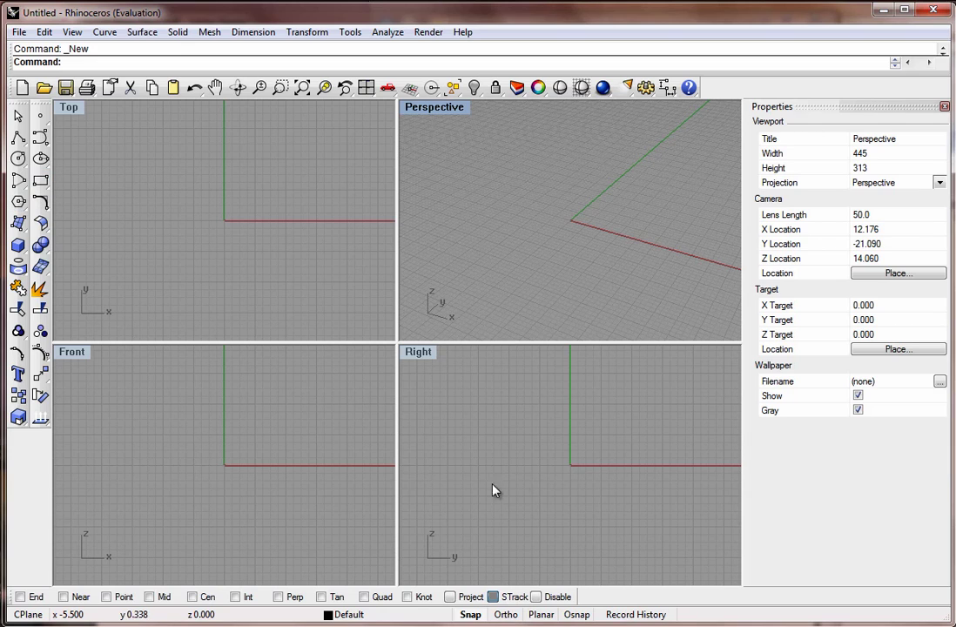
pyautogui.moveTo(527, 472); pyautogui.dragTo(512, 470, button='right')
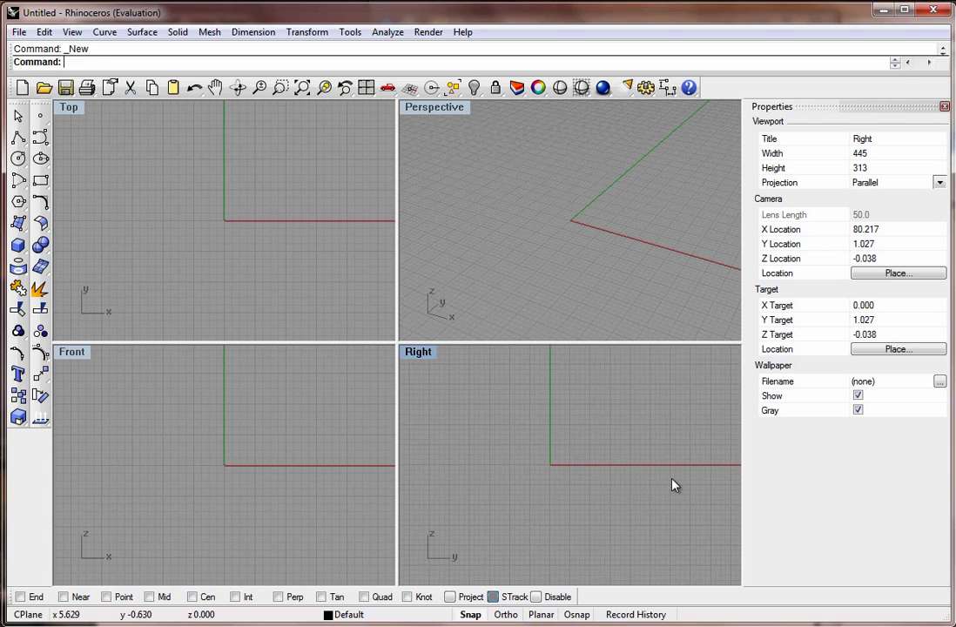
pyautogui.moveTo(668, 476); pyautogui.dragTo(640, 472, button='right')
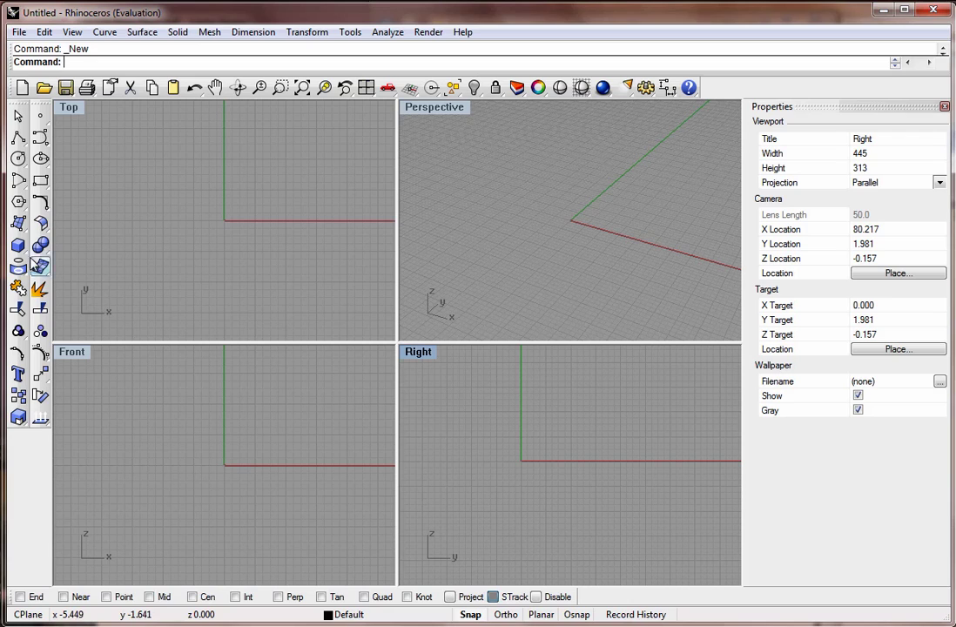
pyautogui.click(40, 137)
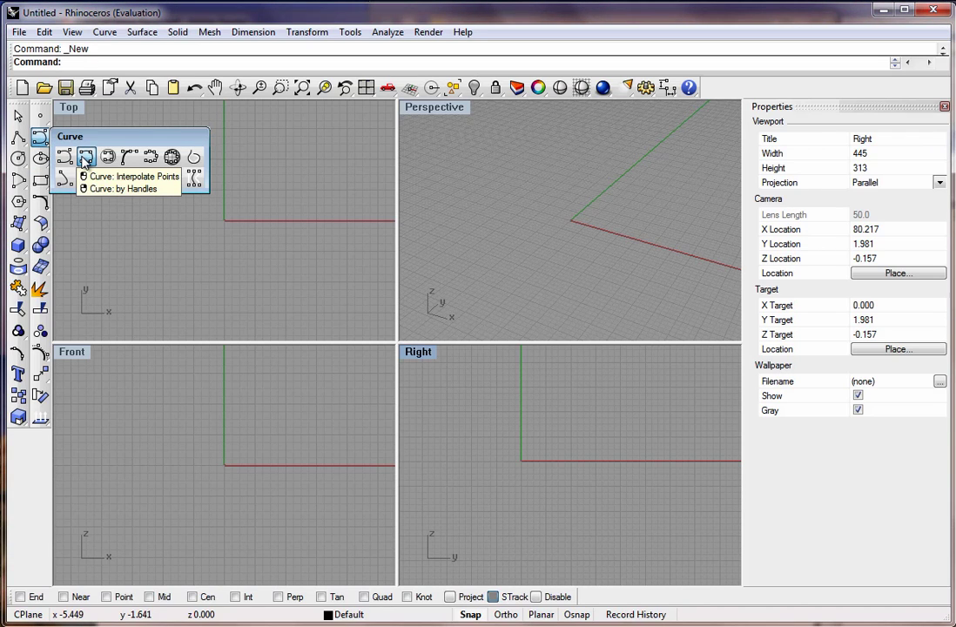
pyautogui.click(85, 158)
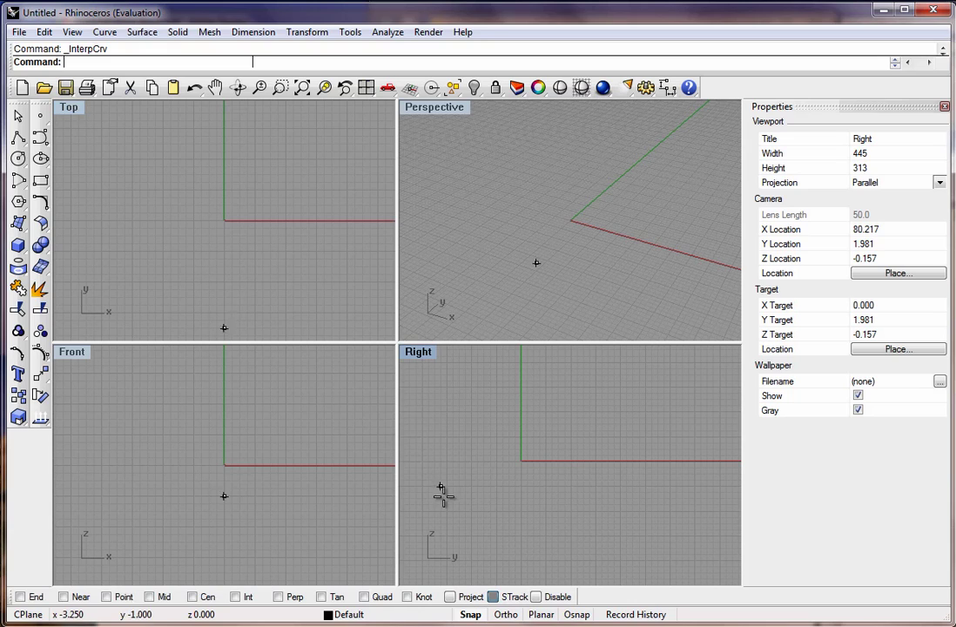
pyautogui.click(522, 485)
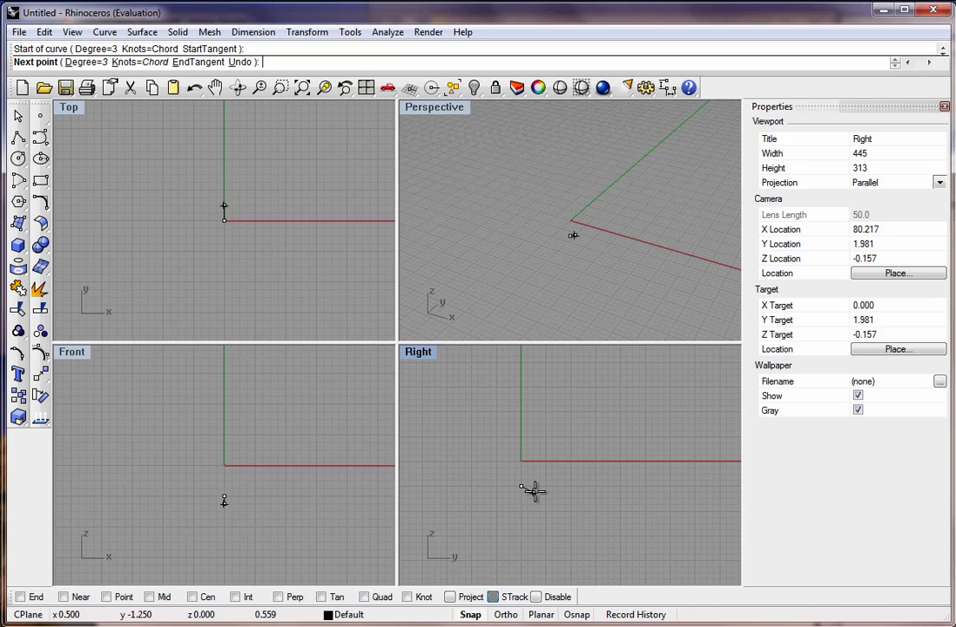
pyautogui.click(535, 488)
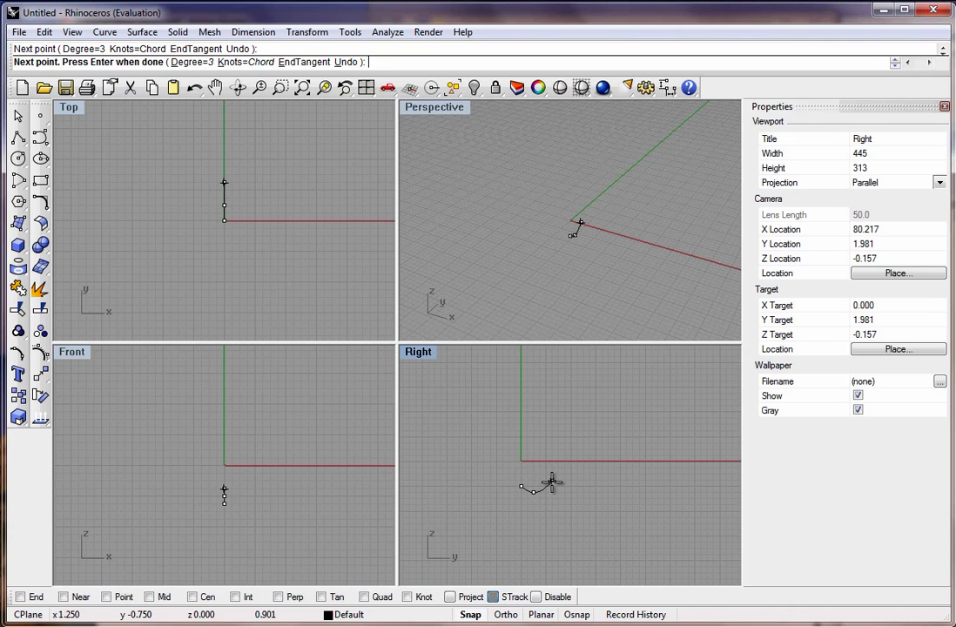
pyautogui.click(558, 480)
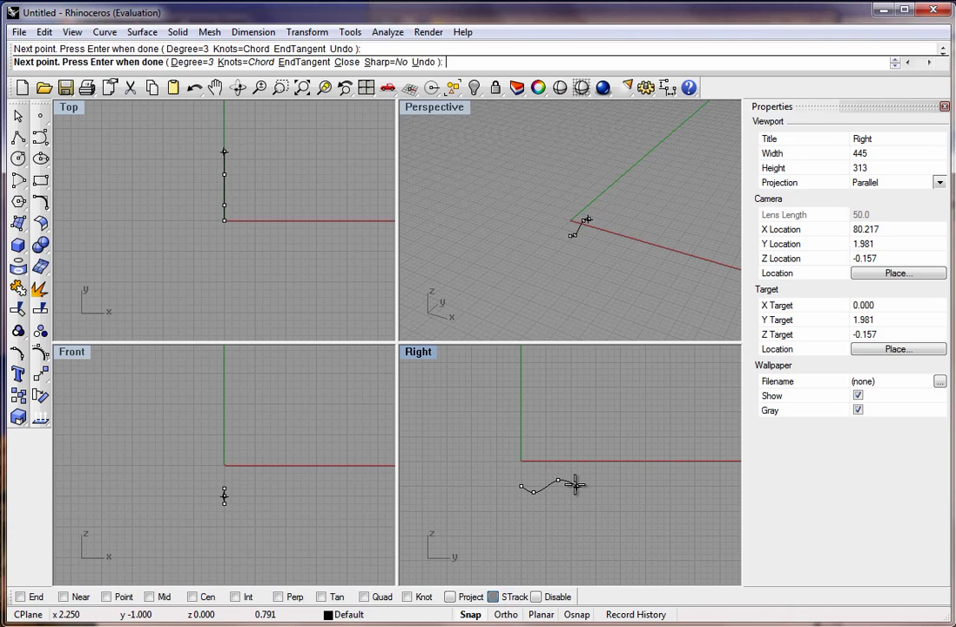
pyautogui.click(575, 484)
pyautogui.press('Return')
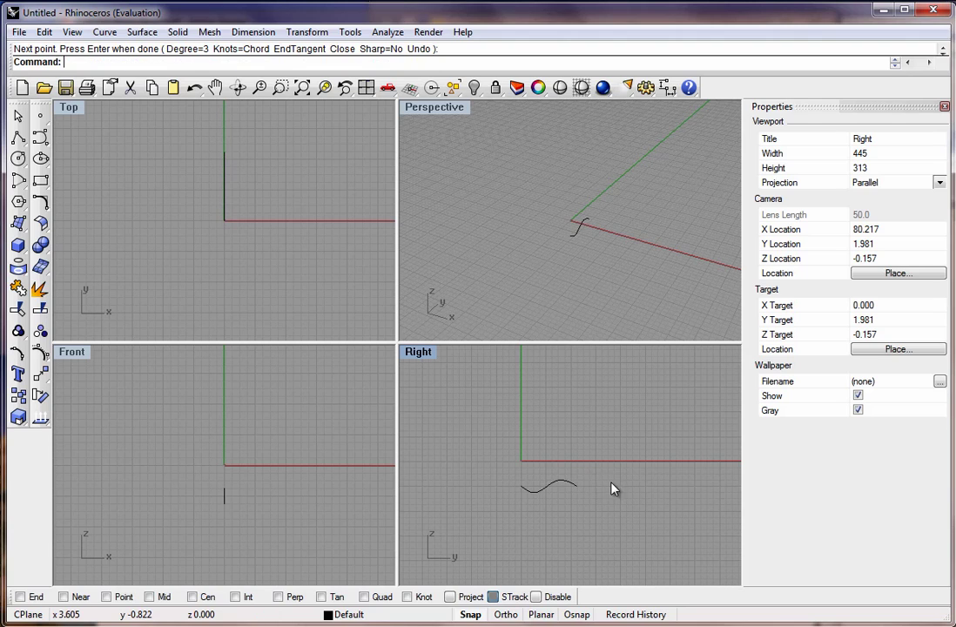
pyautogui.click(196, 89)
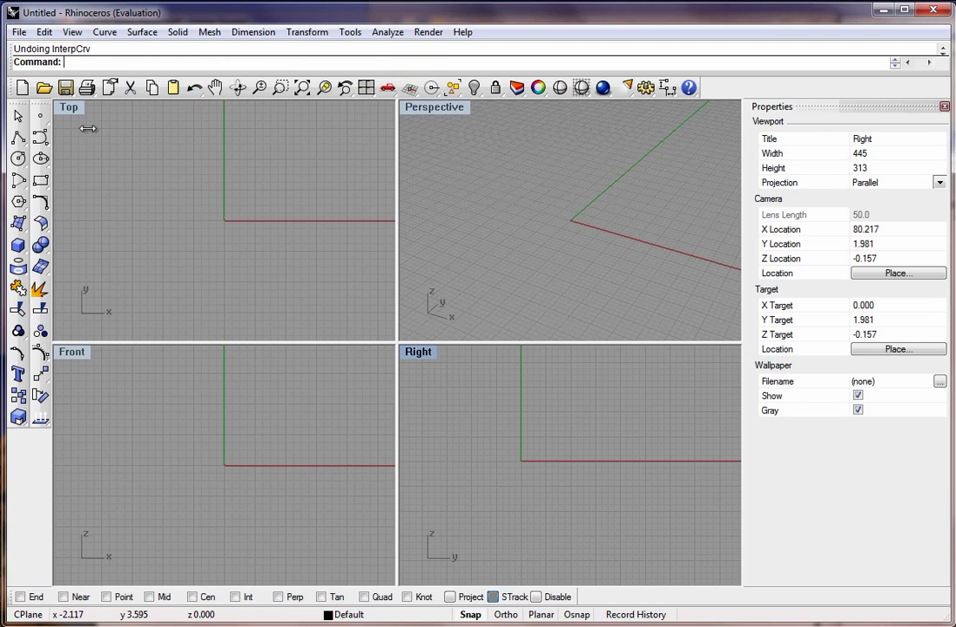
# Step: Draw a six-point wavy interpolated curve rightward below the origin in the Right view
pyautogui.rightClick(418, 335)
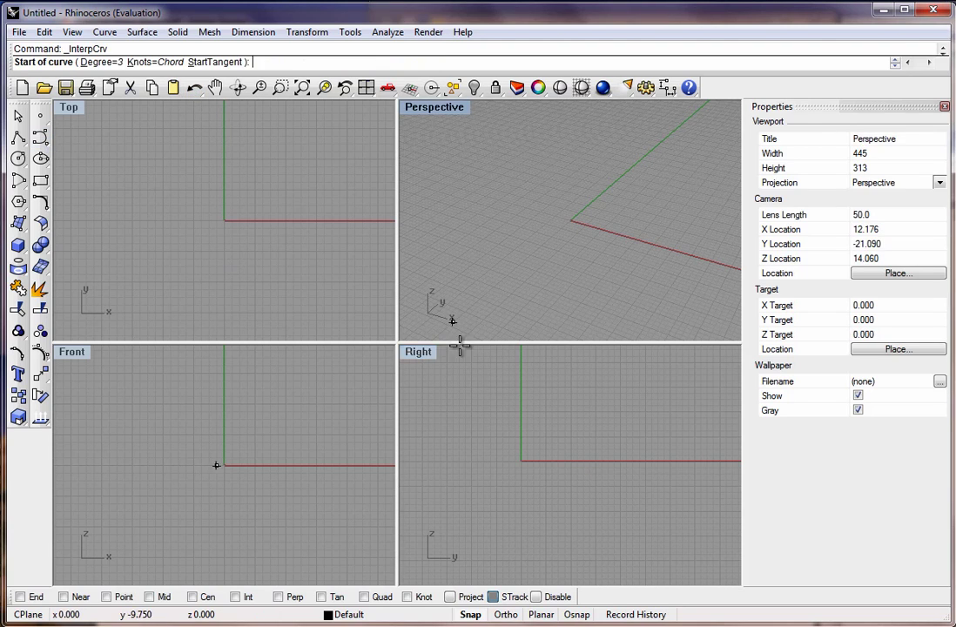
pyautogui.click(522, 486)
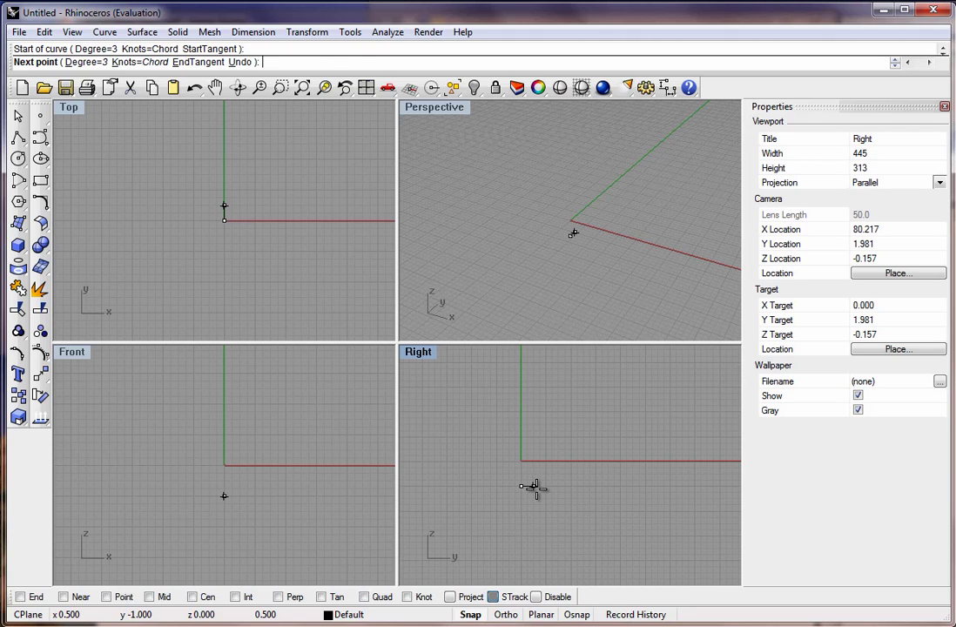
pyautogui.click(539, 491)
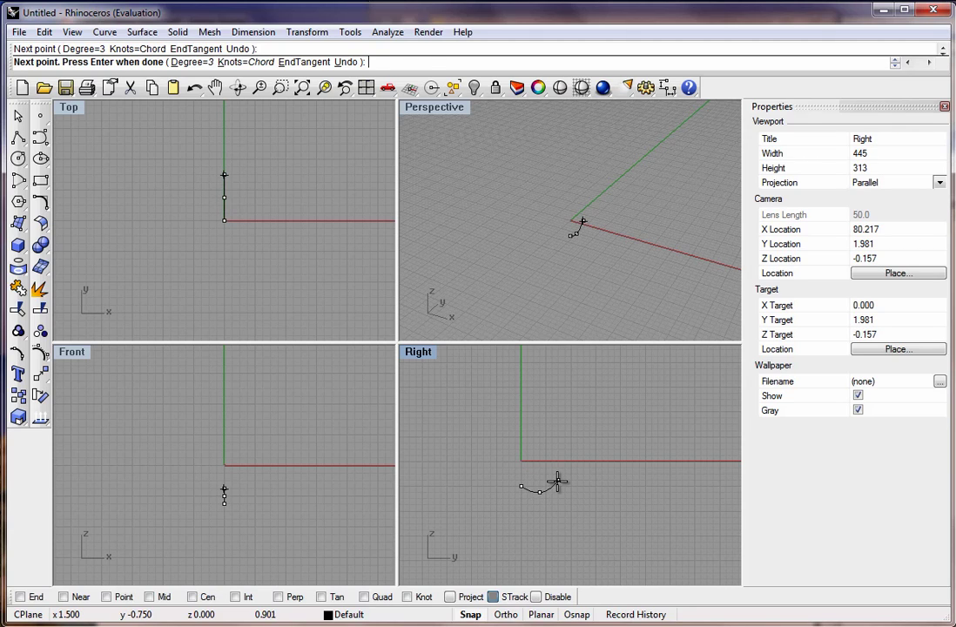
pyautogui.click(557, 480)
pyautogui.click(582, 486)
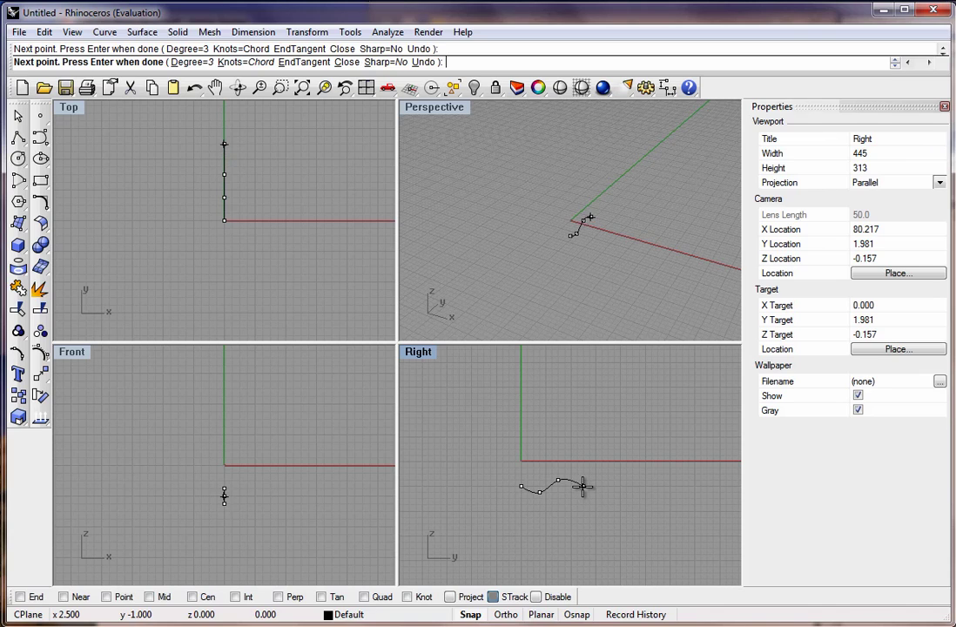
pyautogui.click(641, 480)
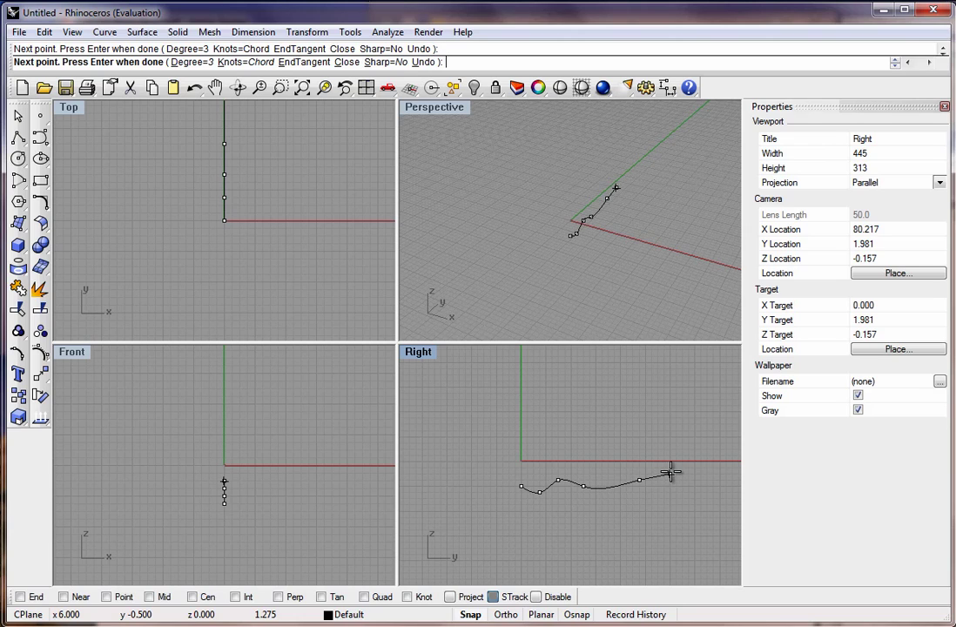
pyautogui.click(671, 473)
pyautogui.press('Return')
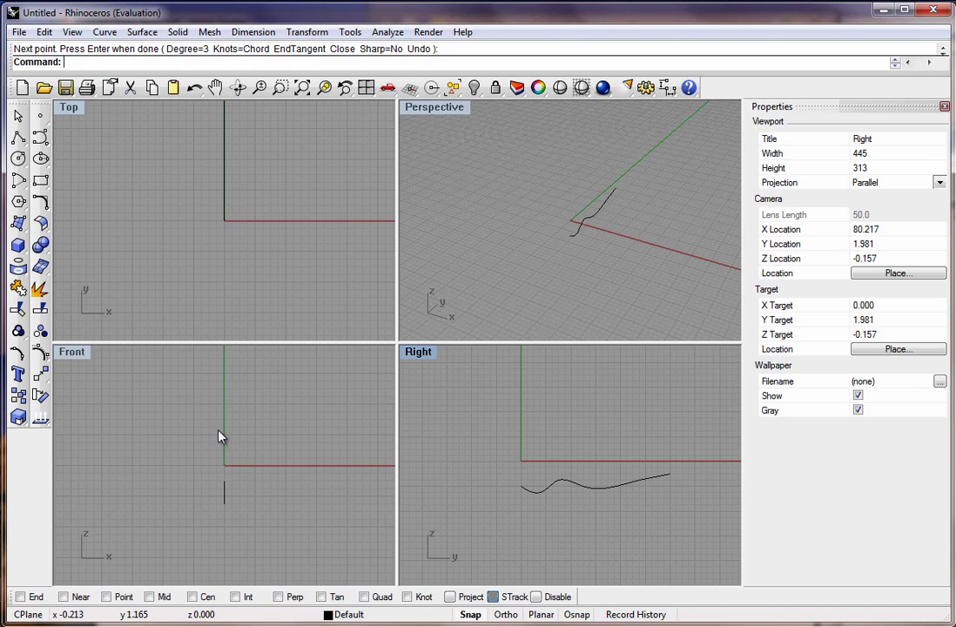
pyautogui.click(204, 222)
pyautogui.moveTo(222, 195); pyautogui.dragTo(244, 259, button='right')
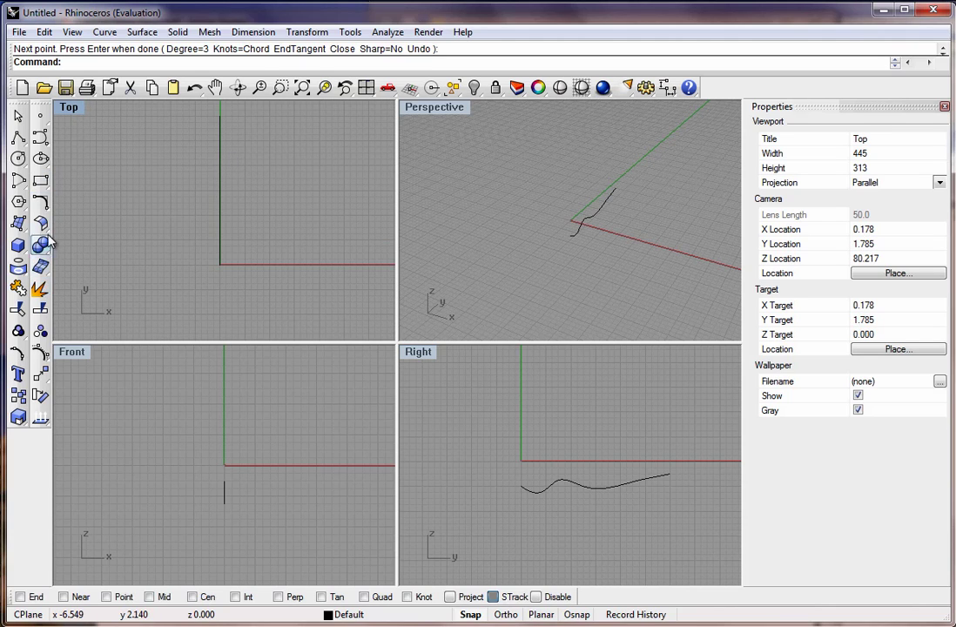
# Step: Draw a three-point interpolated curve in Top view, bowing upward from left of the origin
pyautogui.click(48, 146)
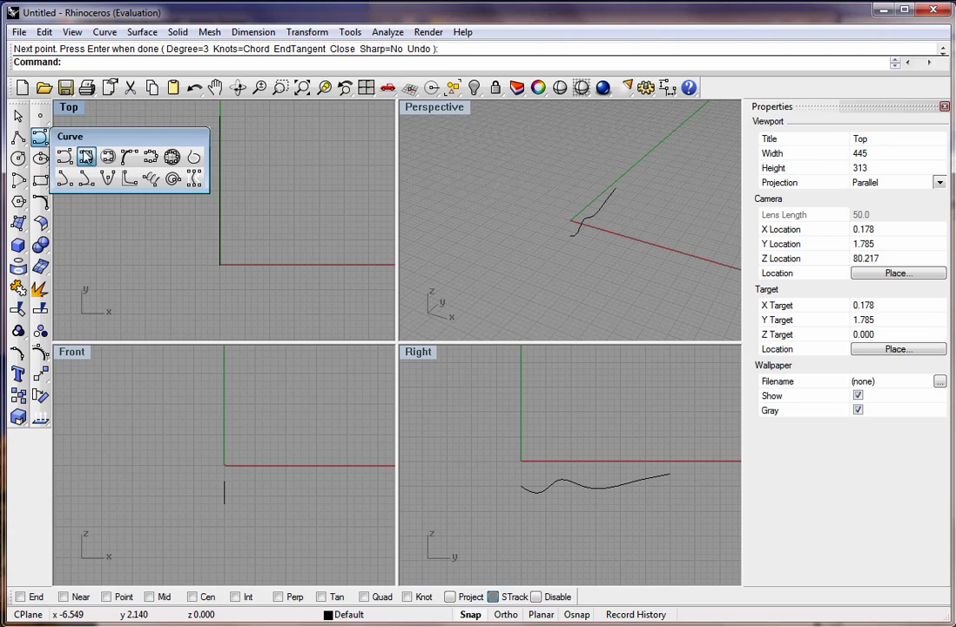
pyautogui.click(80, 137)
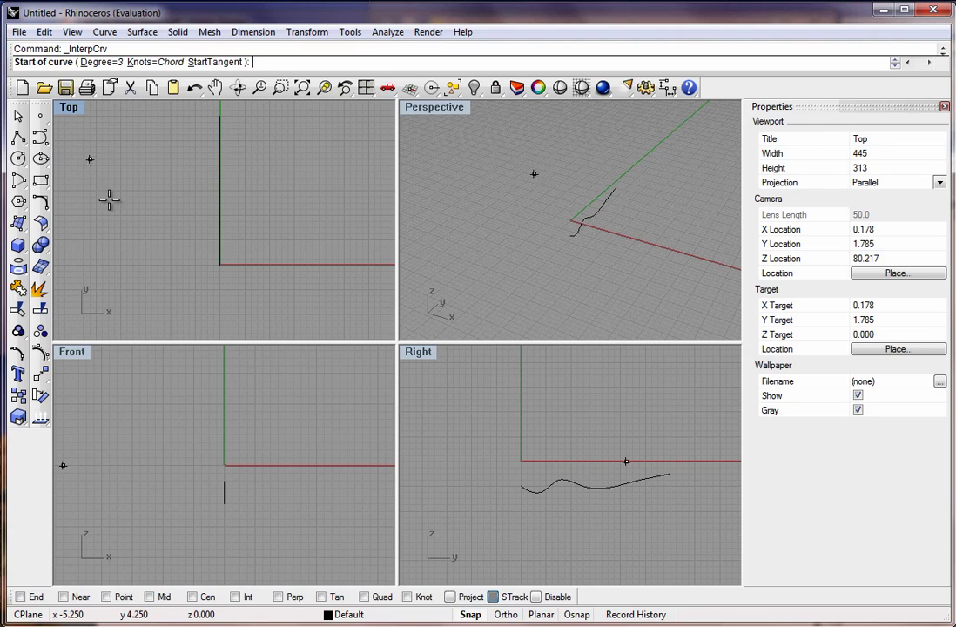
pyautogui.click(196, 264)
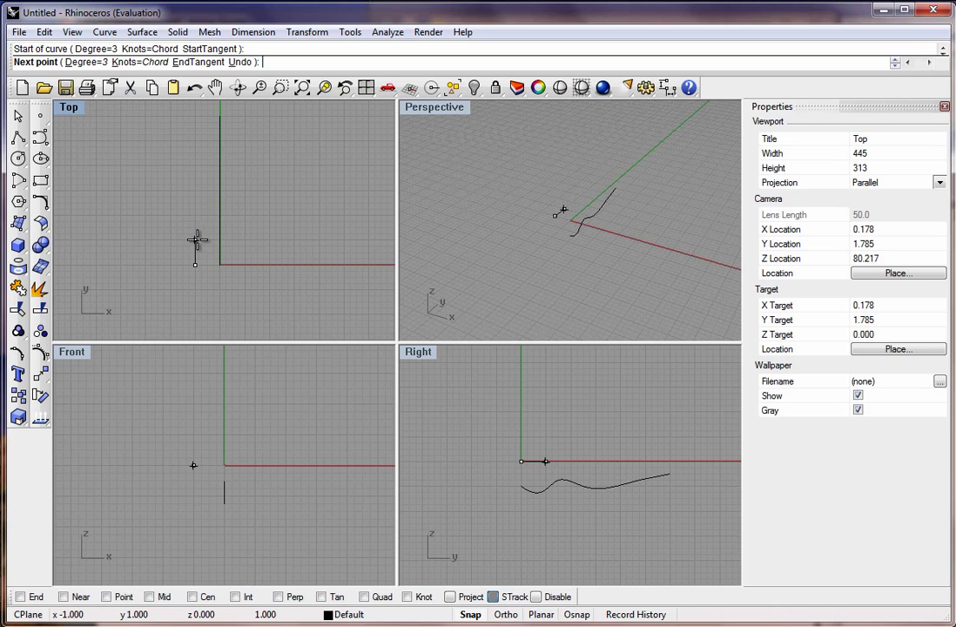
pyautogui.click(190, 240)
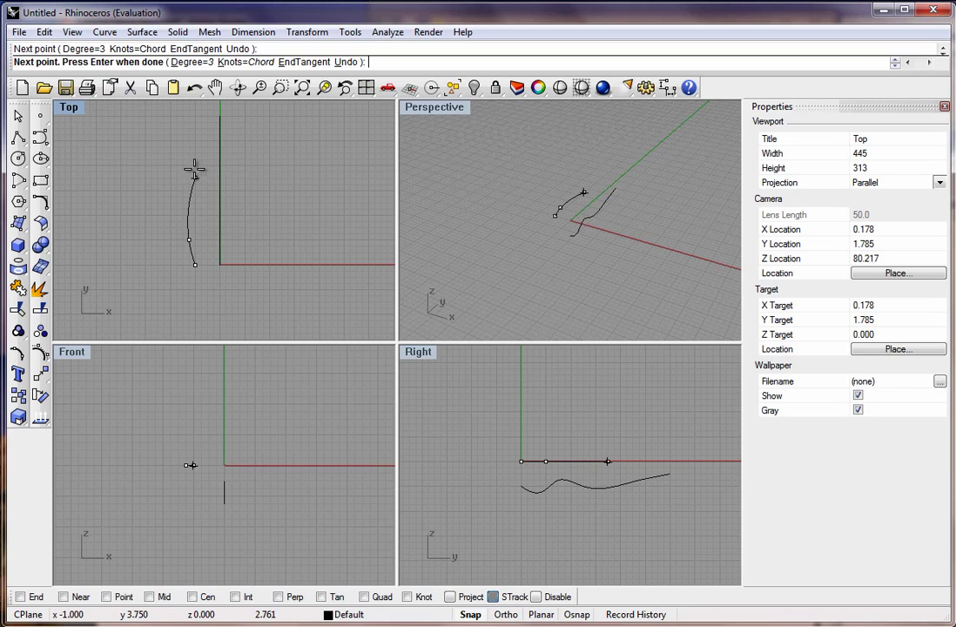
pyautogui.click(201, 116)
pyautogui.press('Return')
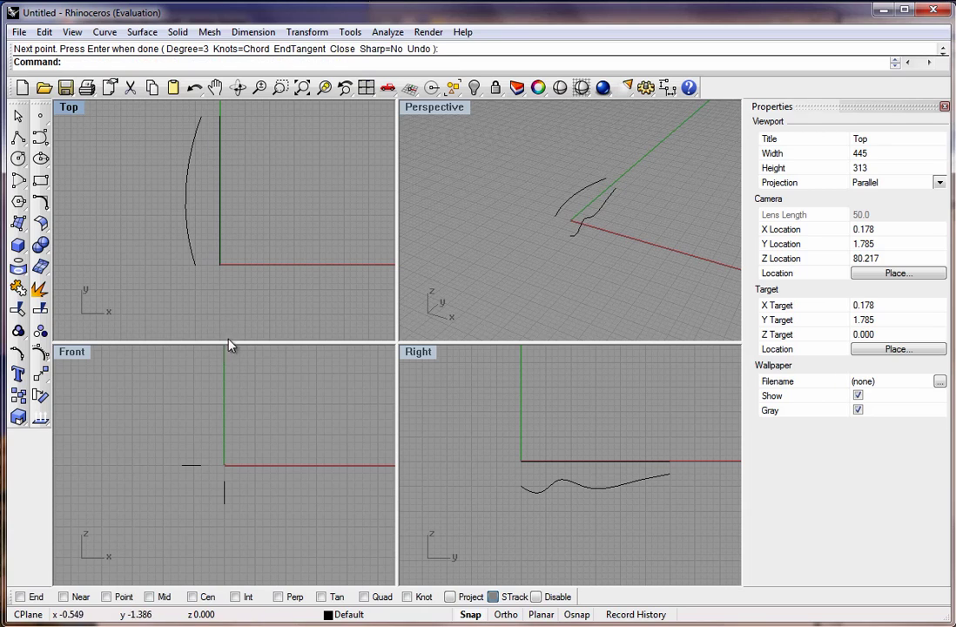
# Step: Polar-array the arc into 4 copies over 360° about the origin, deleting the lower duplicate
pyautogui.click(39, 374)
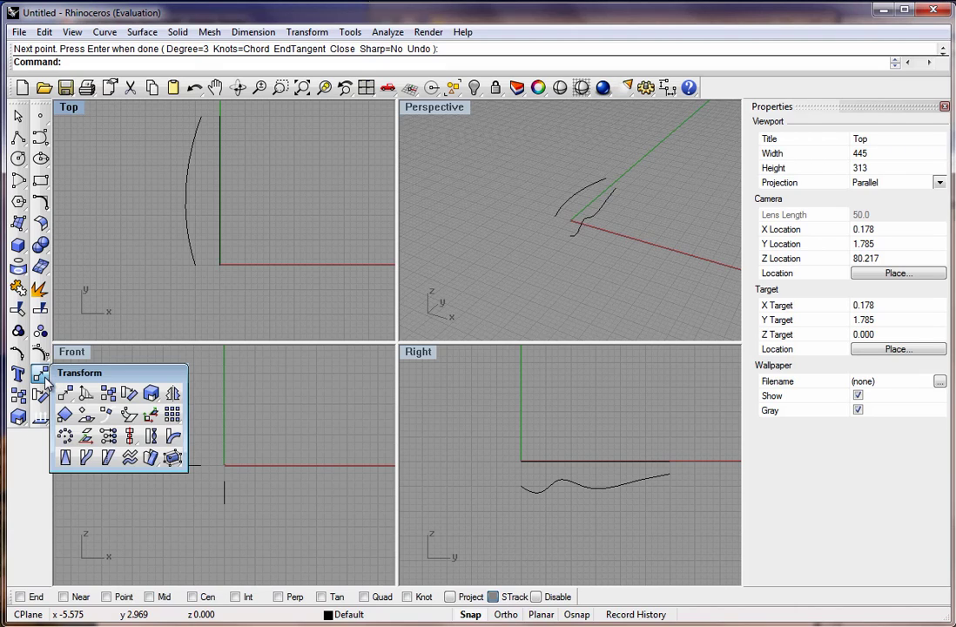
pyautogui.click(65, 436)
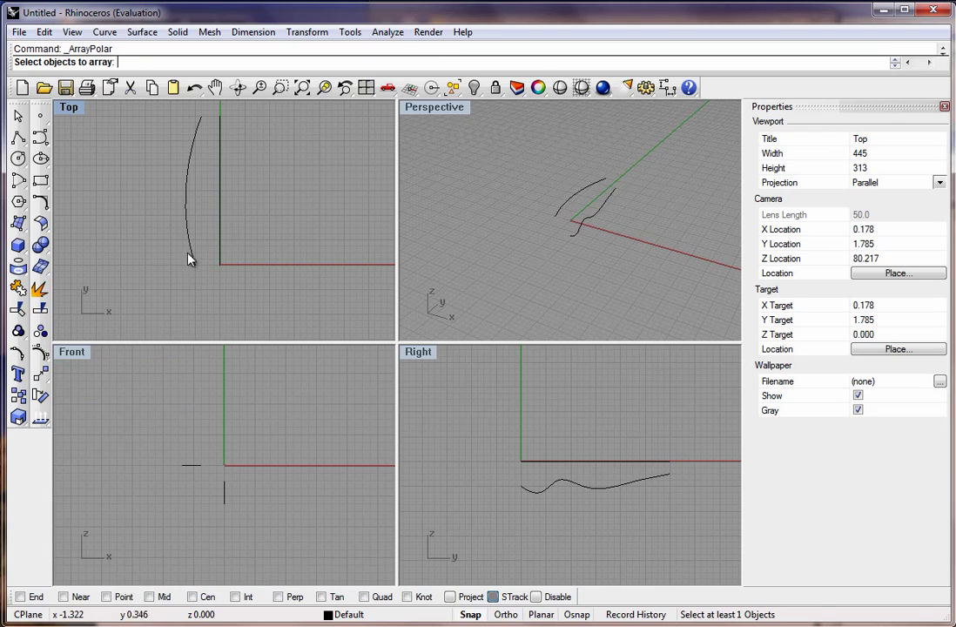
pyautogui.click(194, 467)
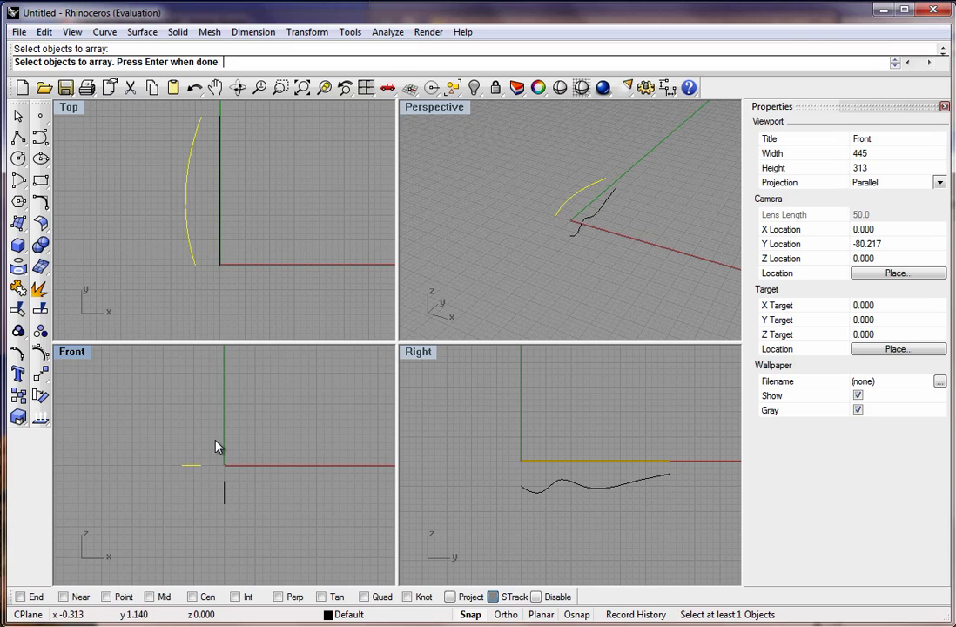
pyautogui.press('Return')
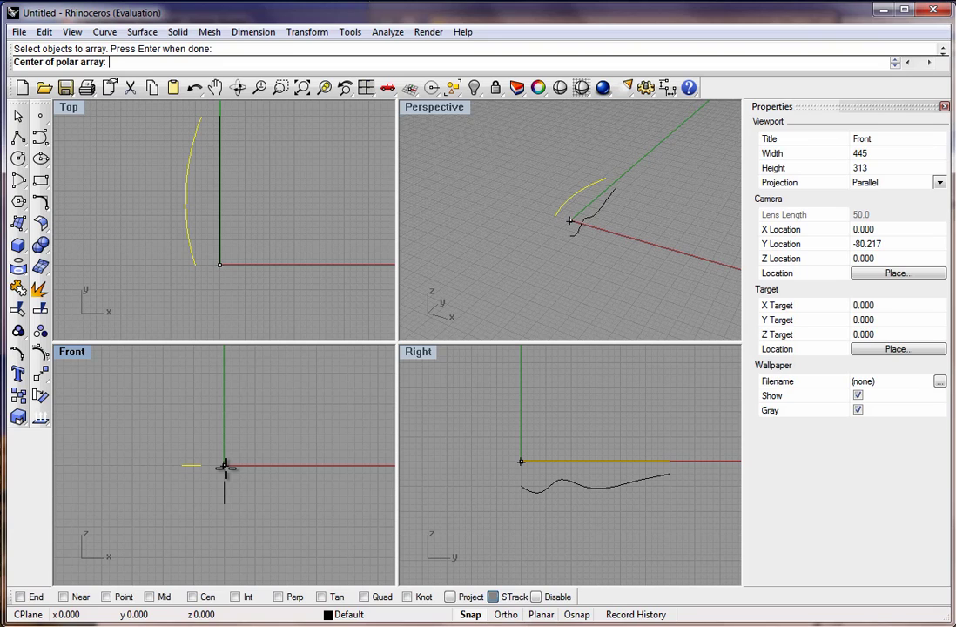
pyautogui.click(224, 467)
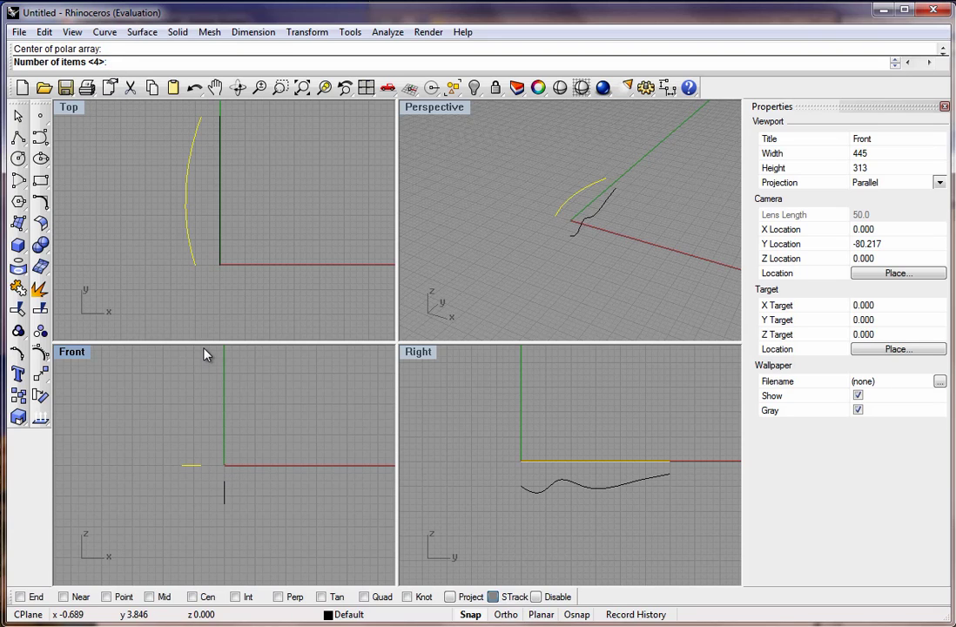
pyautogui.press('Return')
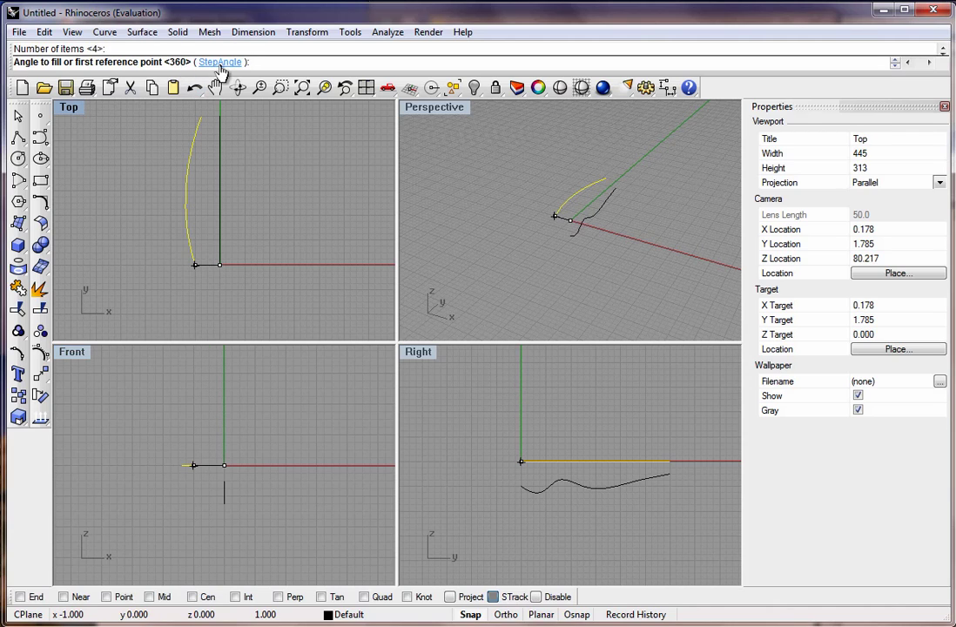
pyautogui.press('Return')
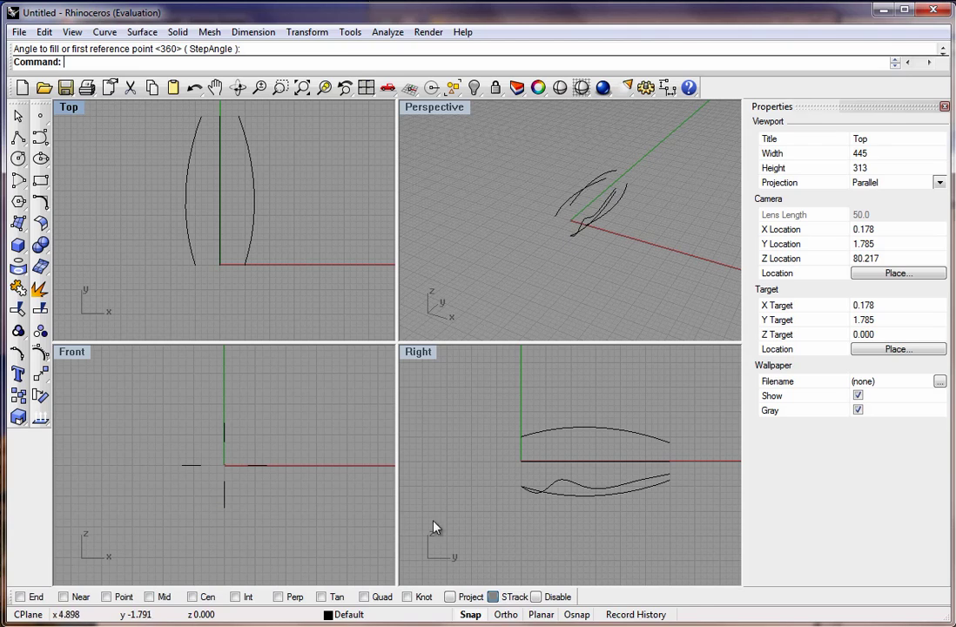
pyautogui.click(566, 502)
pyautogui.press('Delete')
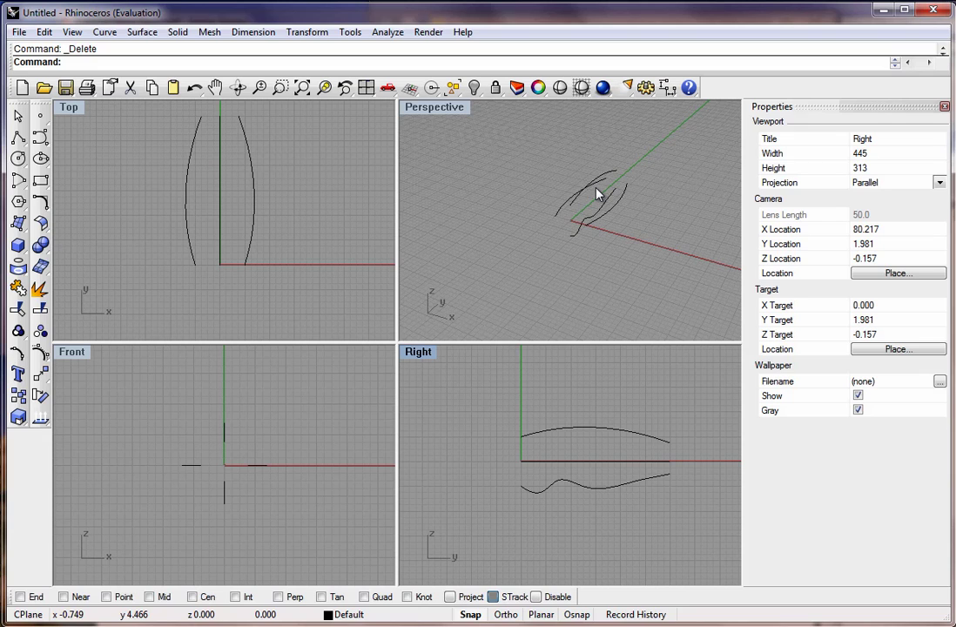
# Step: Zoom in on the four curves and maximize the Perspective view
pyautogui.click(492, 225)
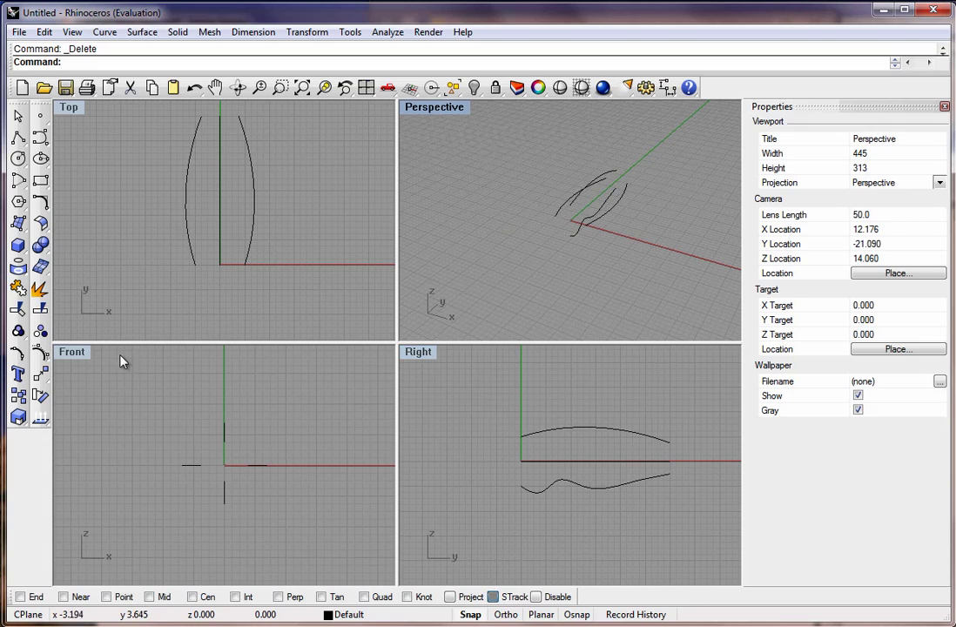
pyautogui.scroll(5, 606, 181)
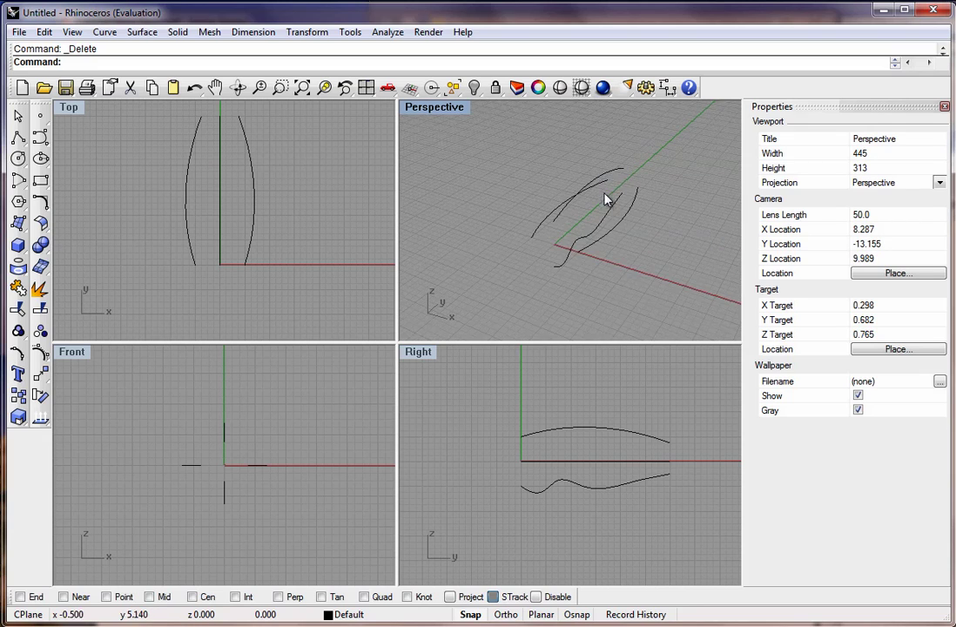
pyautogui.doubleClick(440, 111)
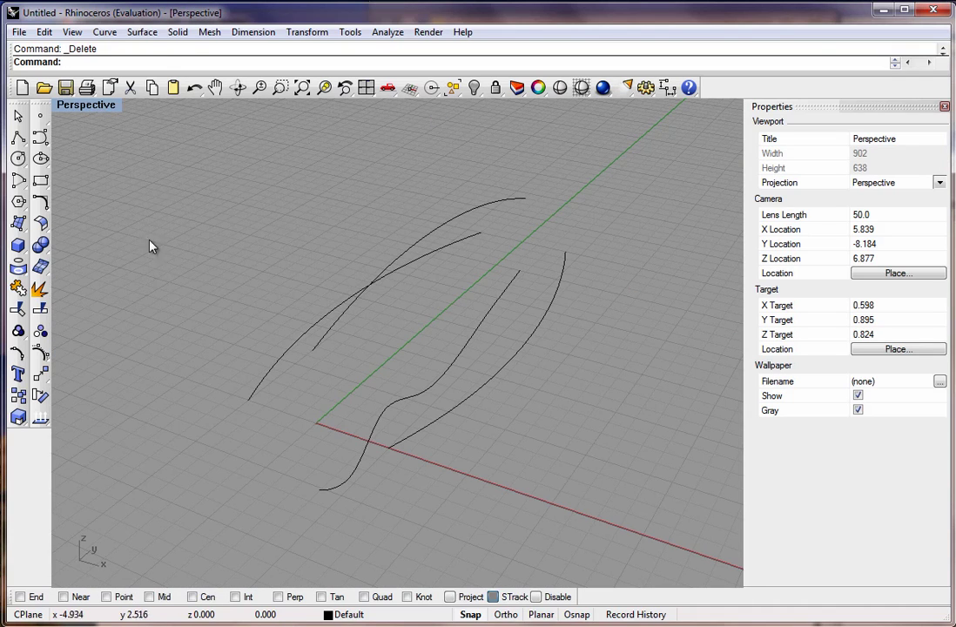
# Step: Loft the wavy profile and three arcs into a closed lofted surface
pyautogui.click(144, 35)
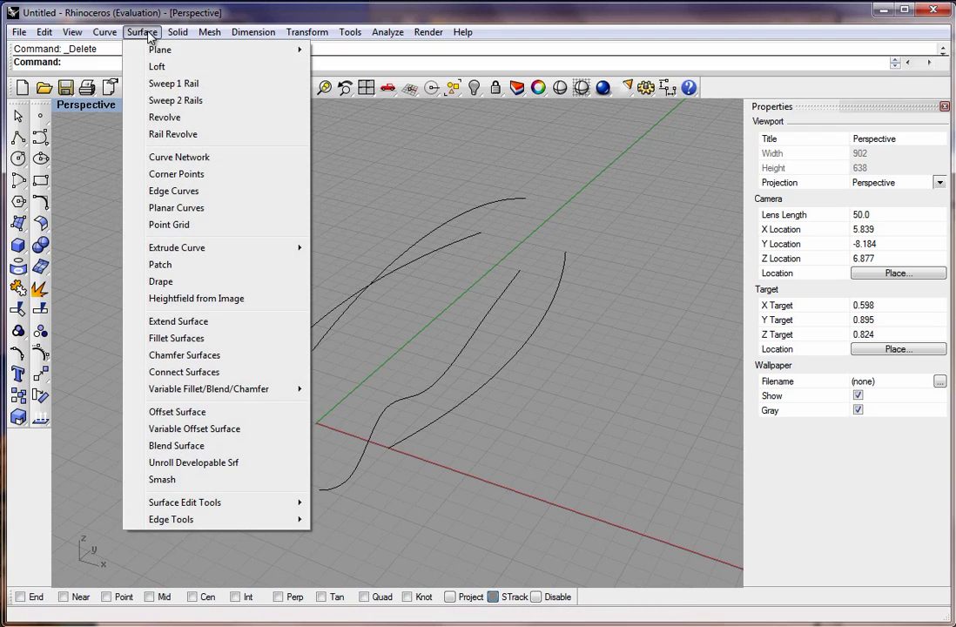
pyautogui.click(157, 66)
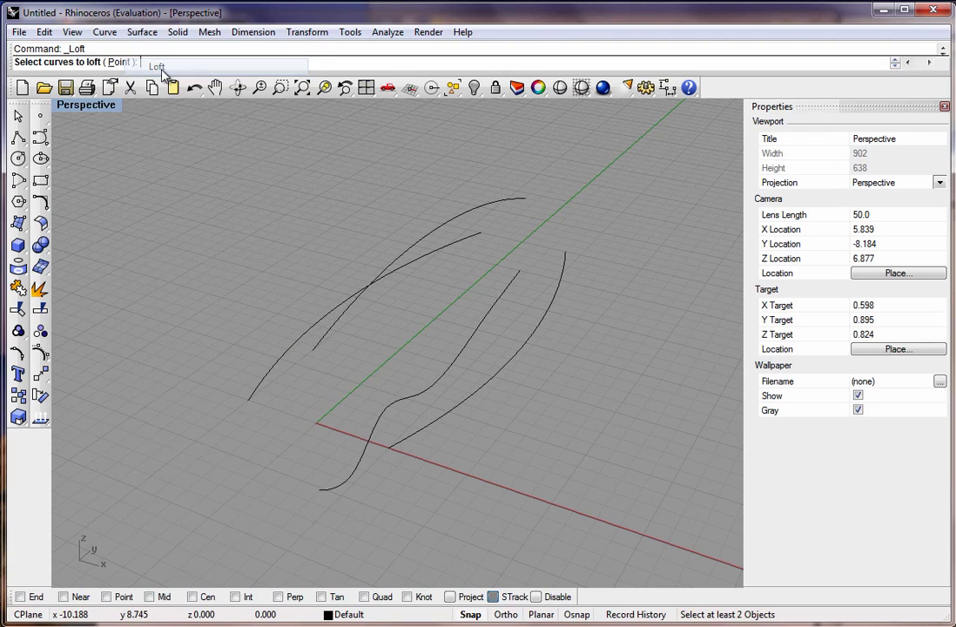
pyautogui.click(327, 494)
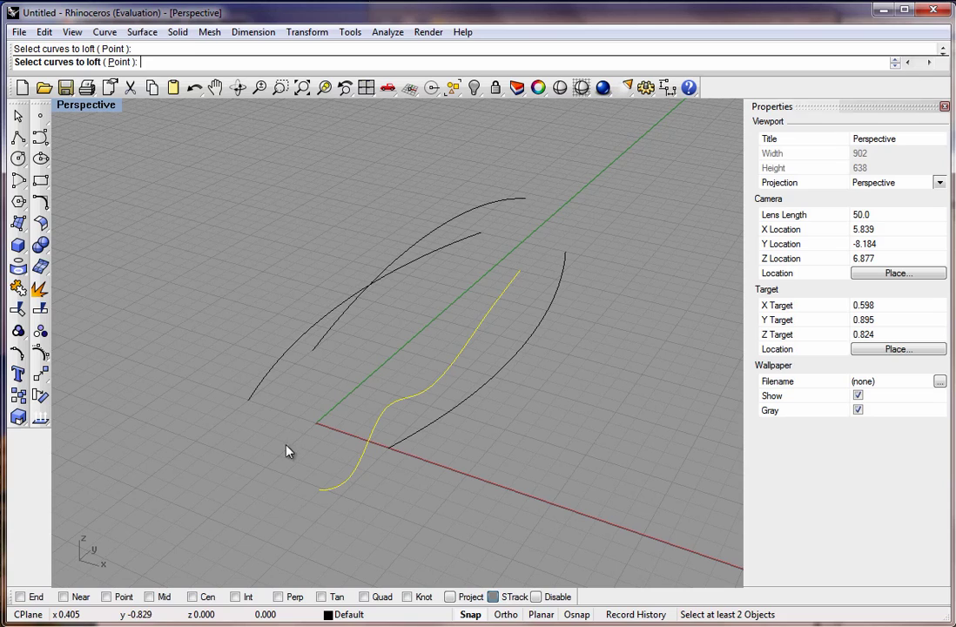
pyautogui.click(253, 398)
pyautogui.click(319, 348)
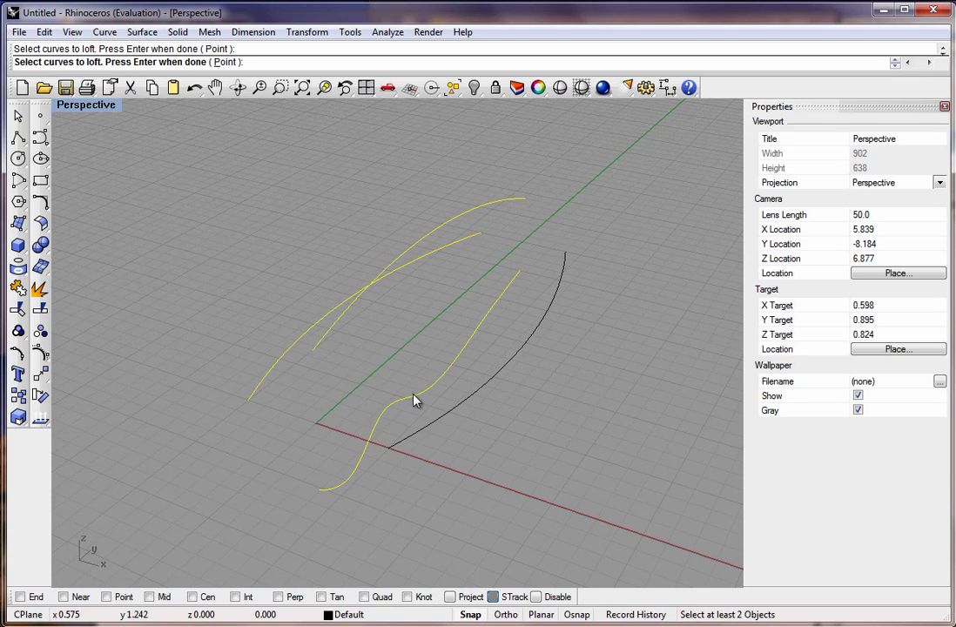
pyautogui.click(397, 451)
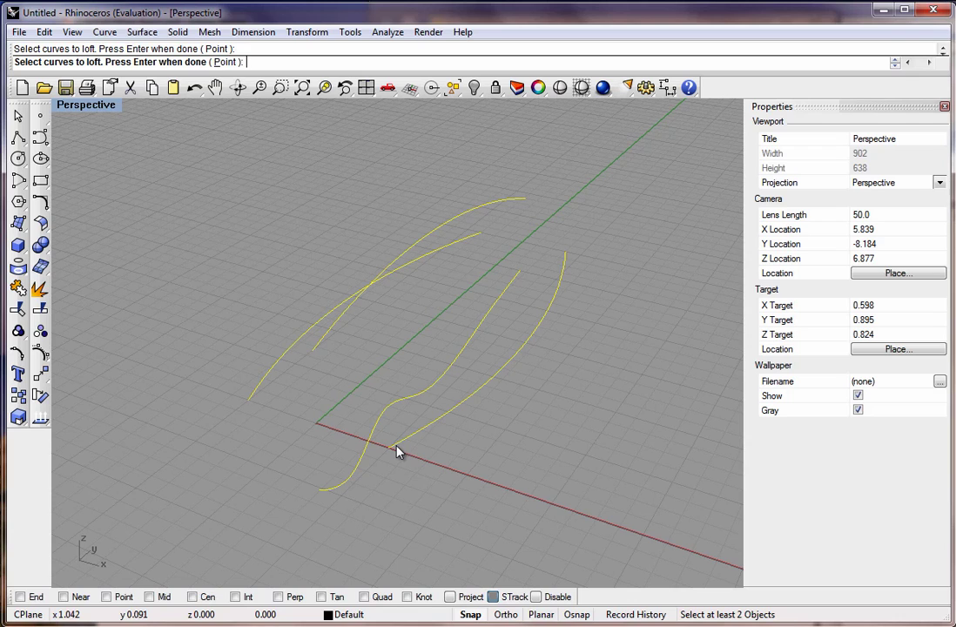
pyautogui.press('Return')
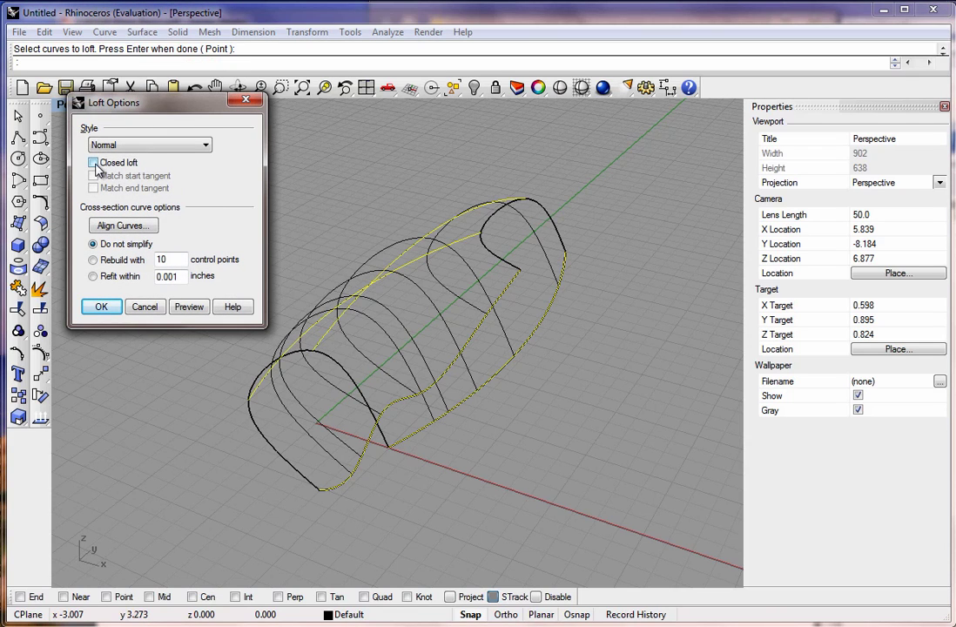
pyautogui.click(189, 307)
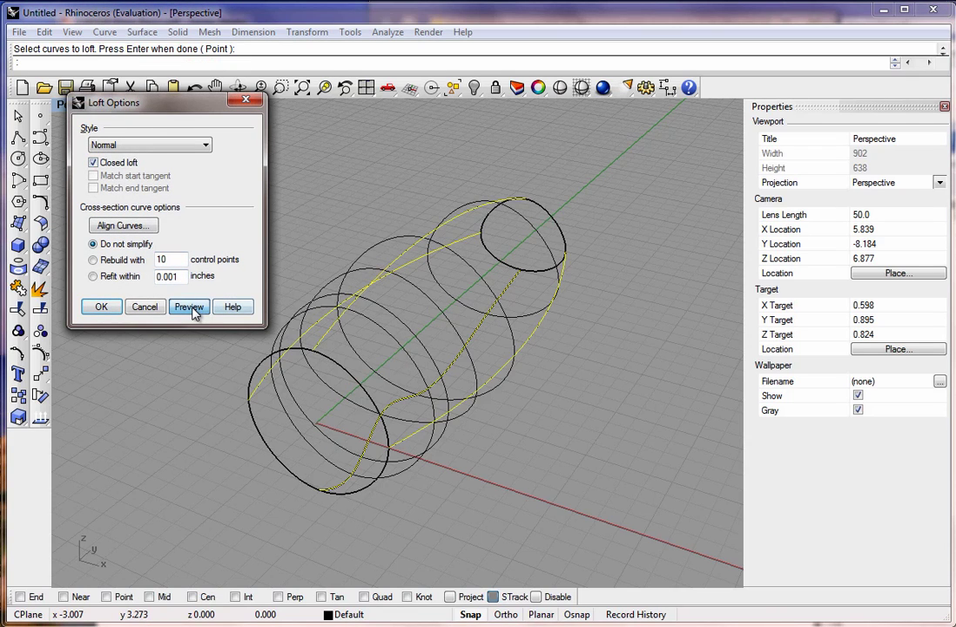
pyautogui.moveTo(355, 355); pyautogui.dragTo(281, 269, button='right')
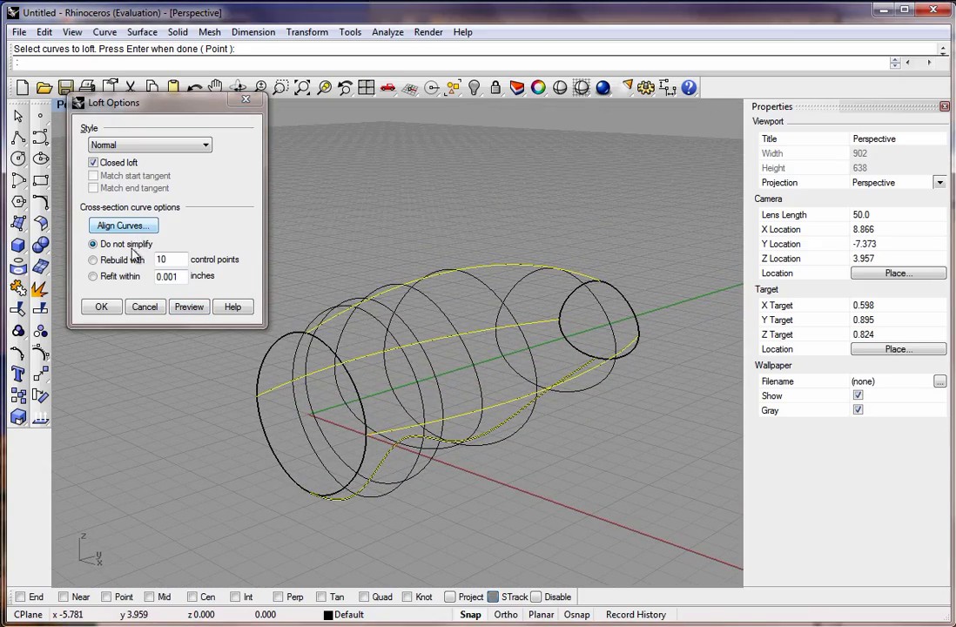
pyautogui.click(102, 307)
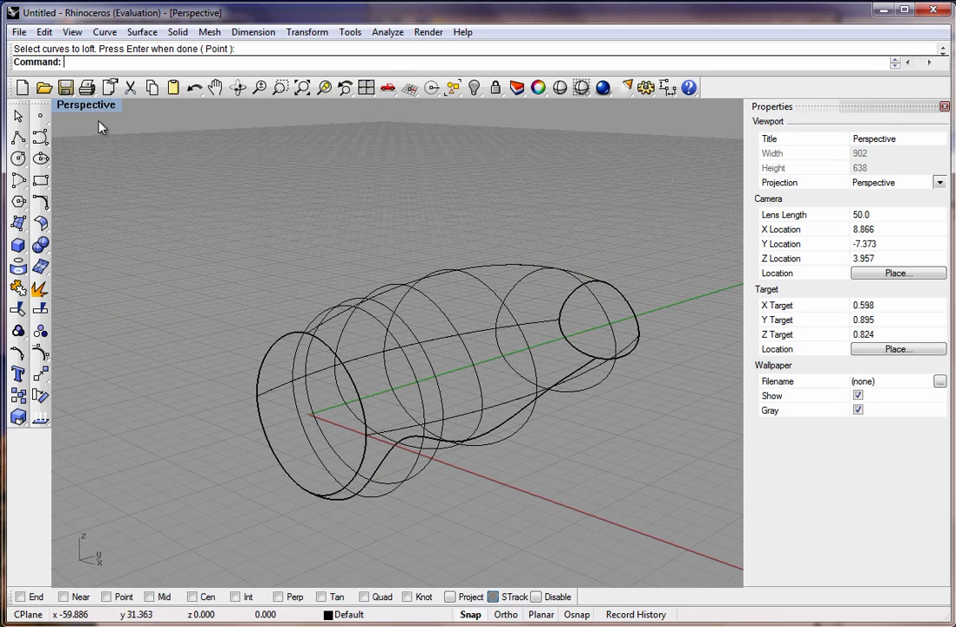
# Step: Switch the Perspective view to Shaded display and orbit around the body
pyautogui.click(87, 105)
pyautogui.click(130, 161)
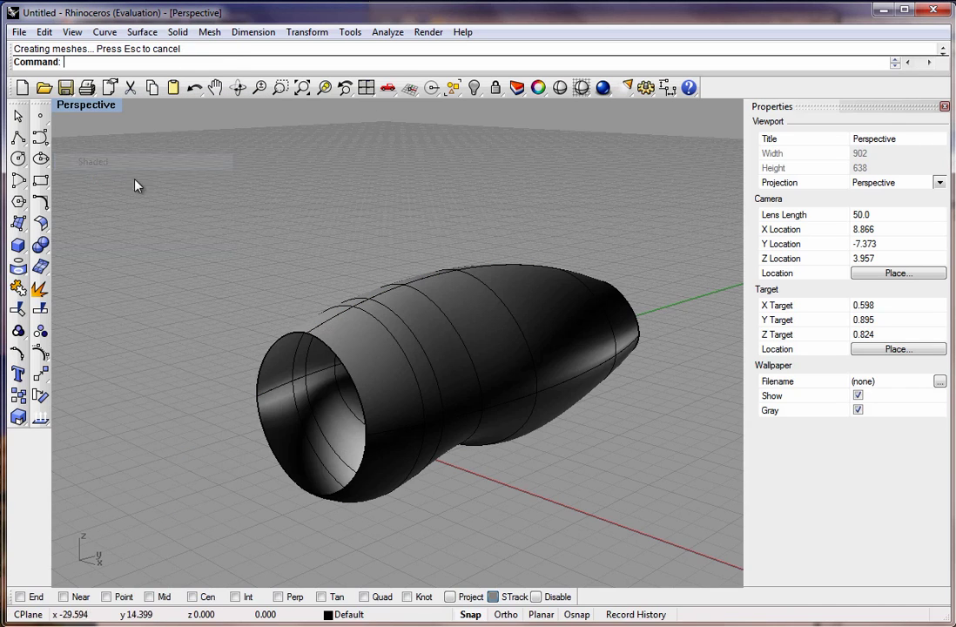
pyautogui.moveTo(135, 186); pyautogui.dragTo(321, 258, button='right')
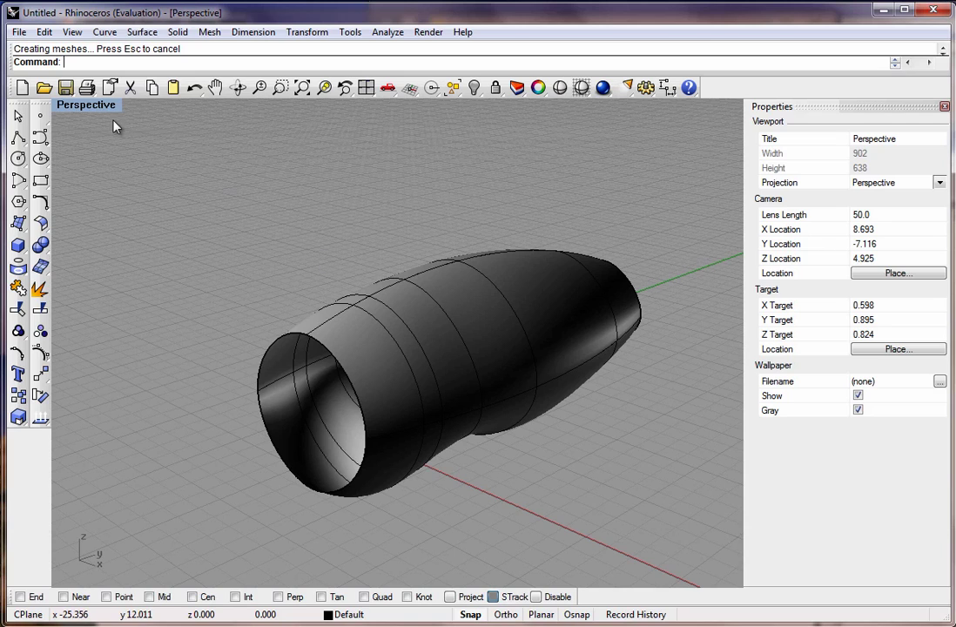
# Step: Restore the Top, Perspective, Front and Right four-viewport layout from the Perspective title
pyautogui.doubleClick(85, 106)
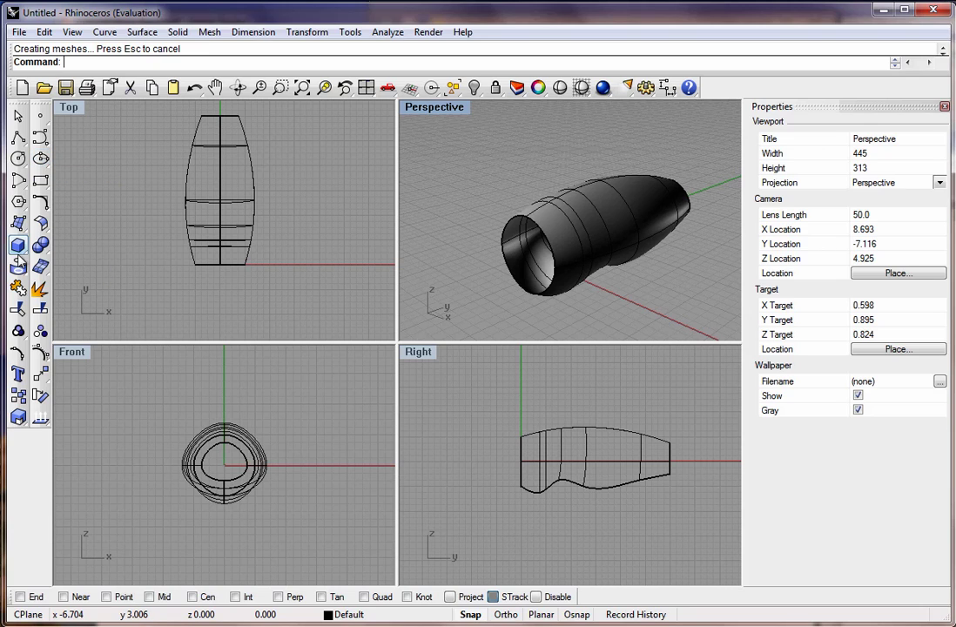
# Step: Draw a circle centred at the origin in the Front view
pyautogui.click(18, 157)
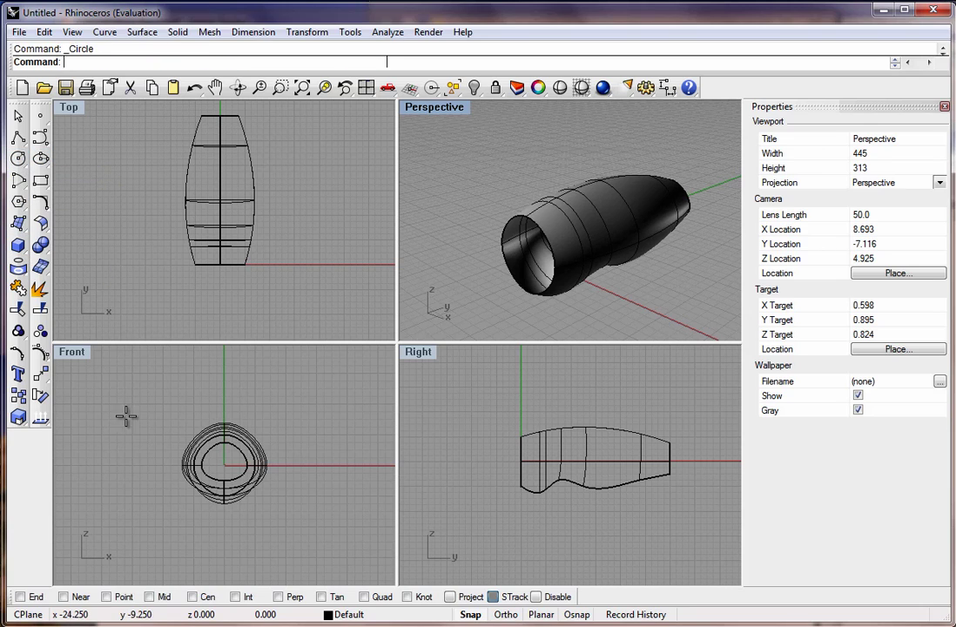
pyautogui.click(225, 464)
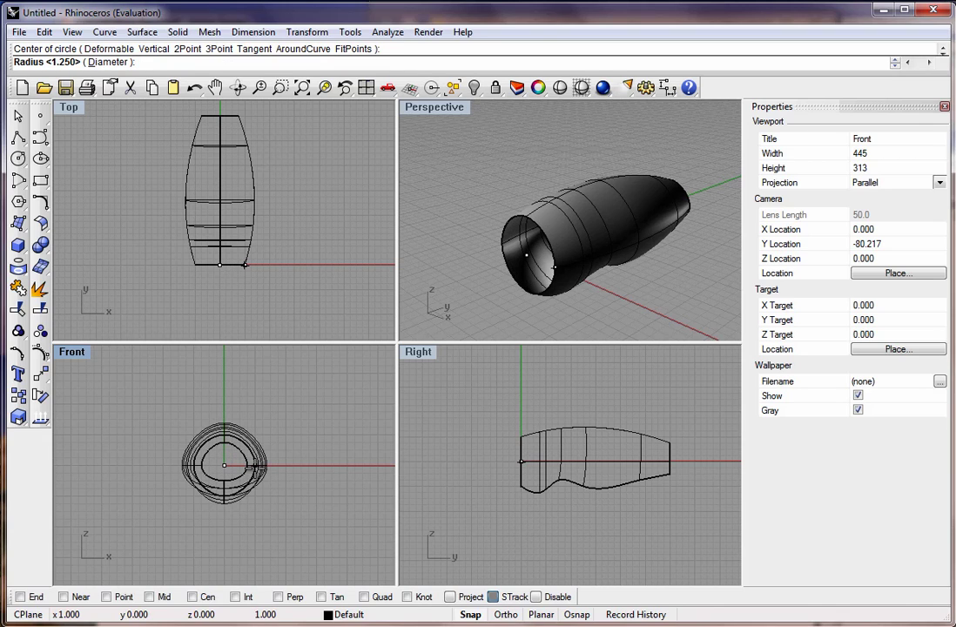
pyautogui.click(255, 466)
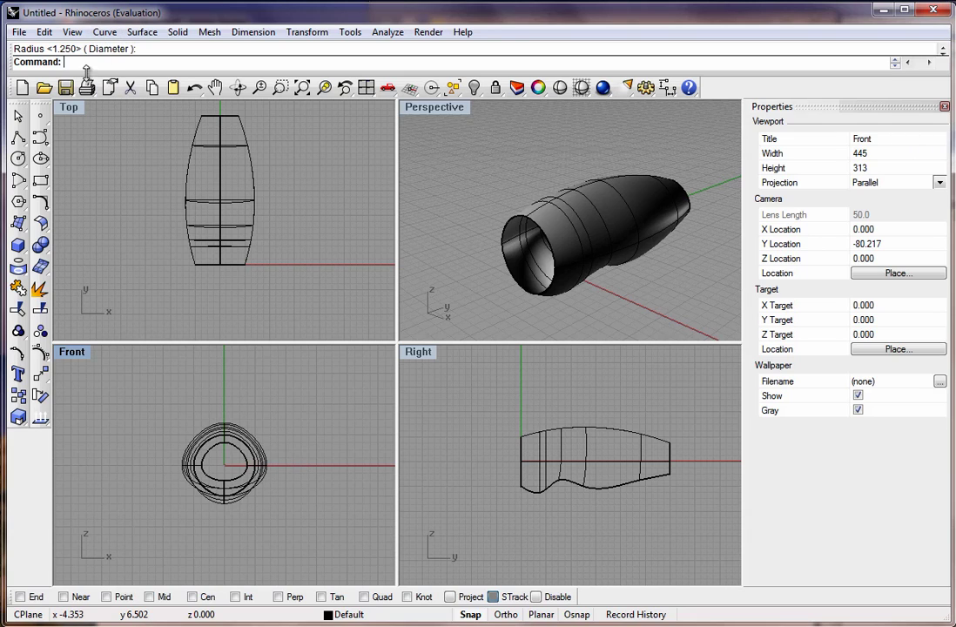
# Step: Extrude the body's rim edge by -0.25 on both sides with a cap
pyautogui.click(17, 245)
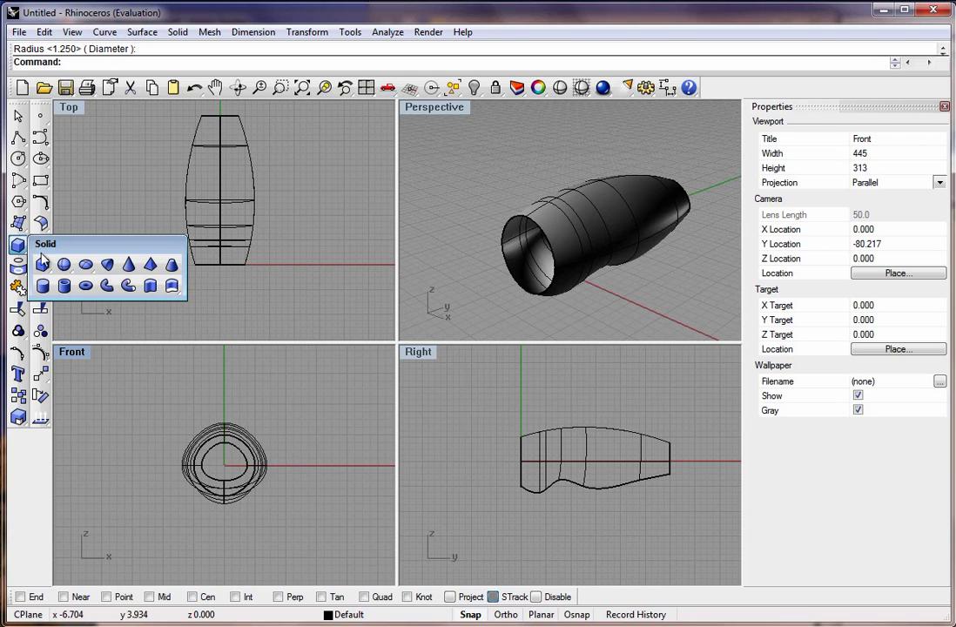
pyautogui.click(148, 286)
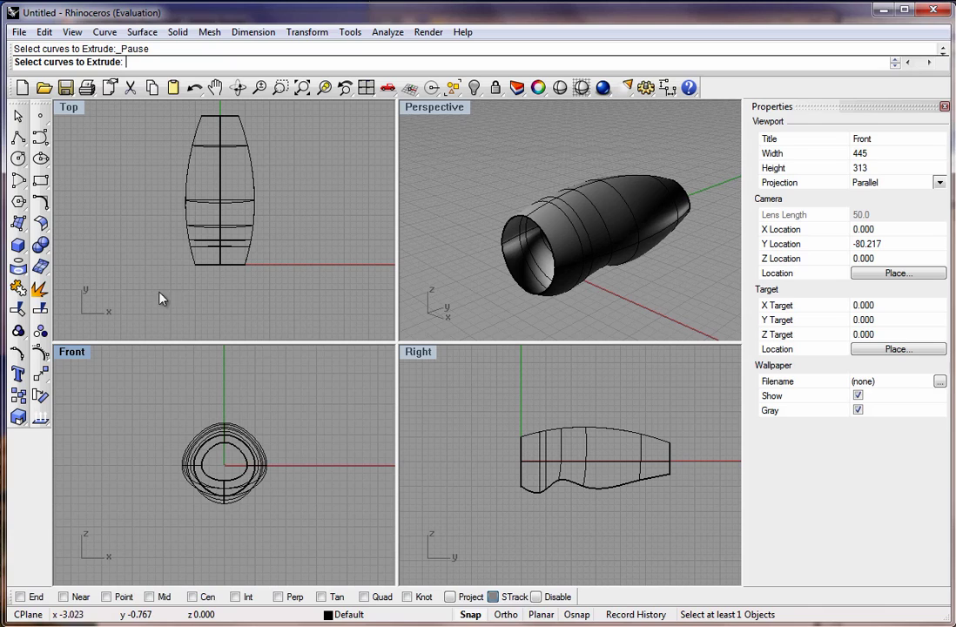
pyautogui.click(533, 299)
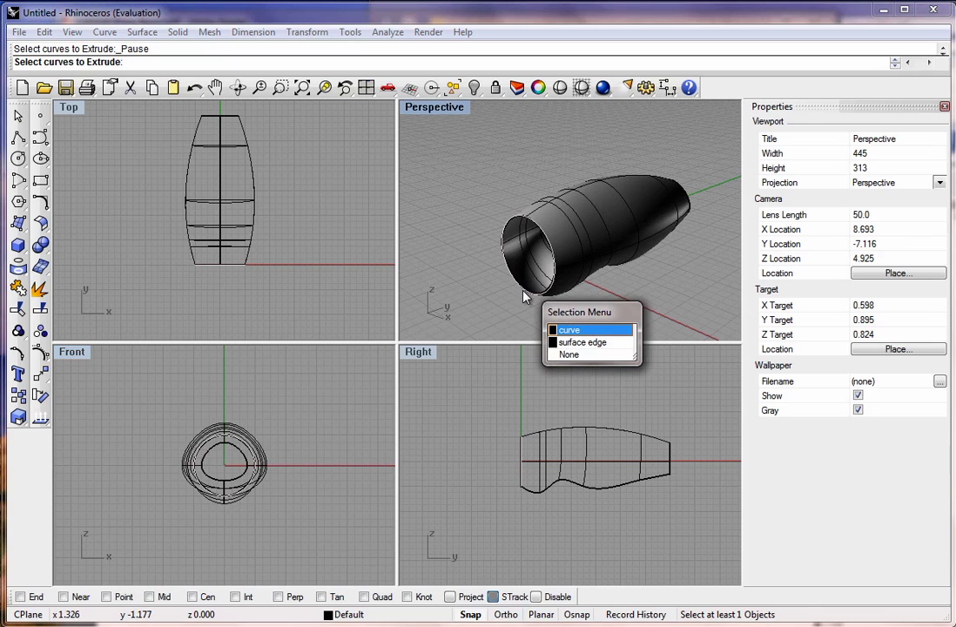
pyautogui.click(562, 331)
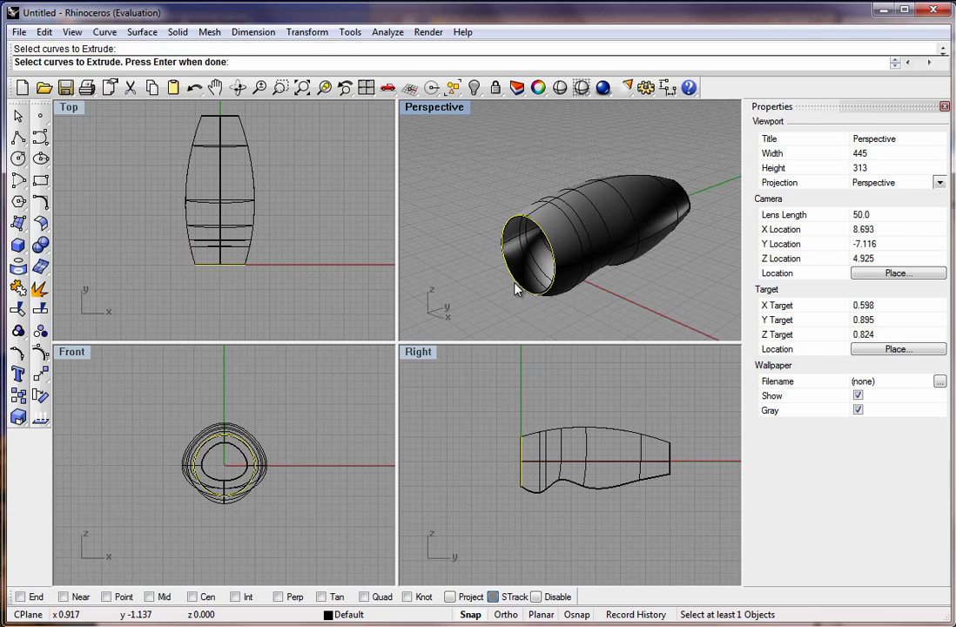
pyautogui.press('Return')
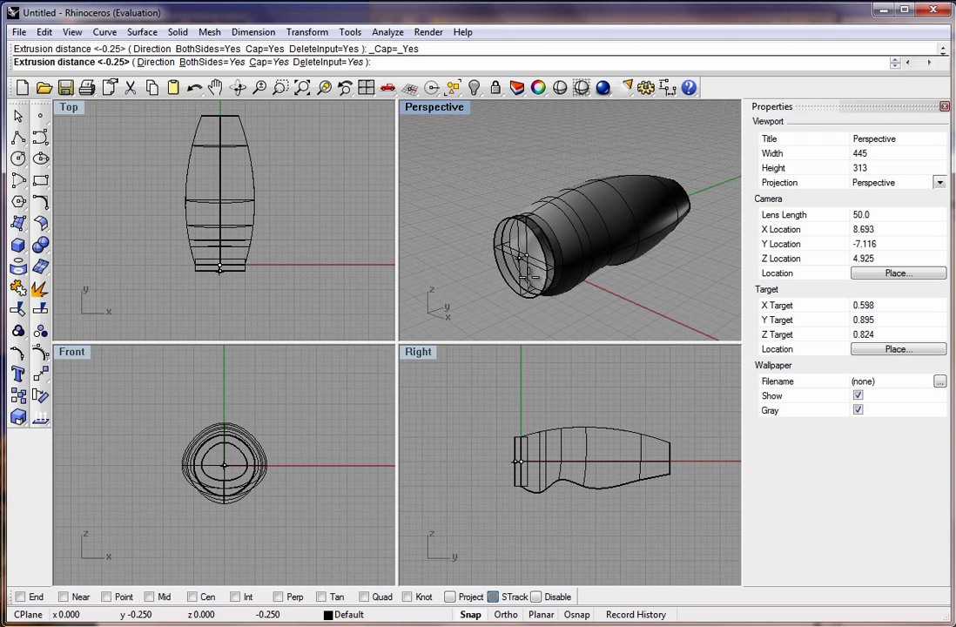
pyautogui.press('Return')
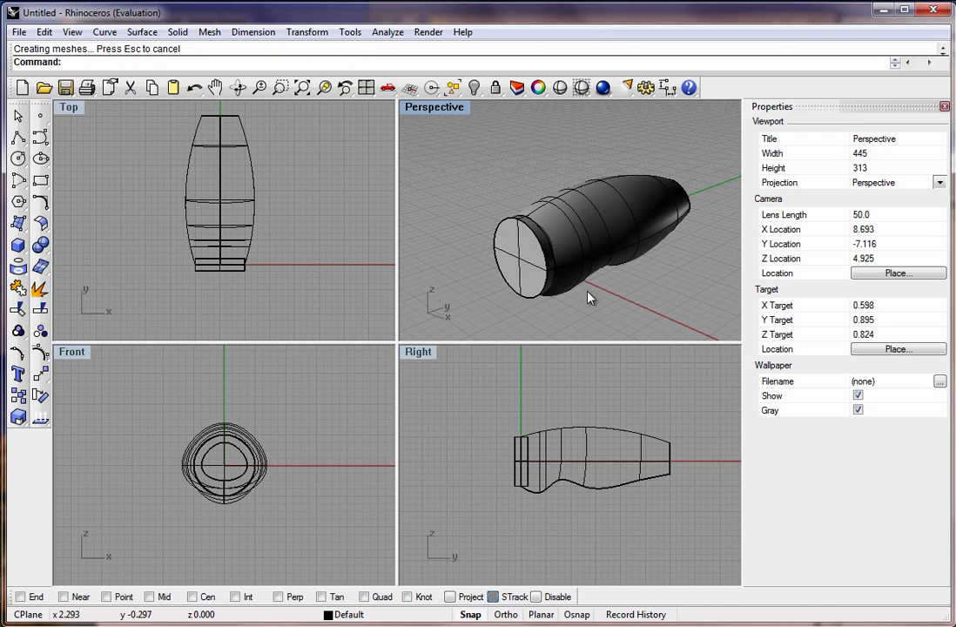
pyautogui.moveTo(588, 298)
pyautogui.mouseDown(button='right')
pyautogui.moveTo(491, 220)
pyautogui.moveTo(585, 281)
pyautogui.moveTo(583, 299)
pyautogui.mouseUp(button='right')
pyautogui.scroll(3, 558, 248)
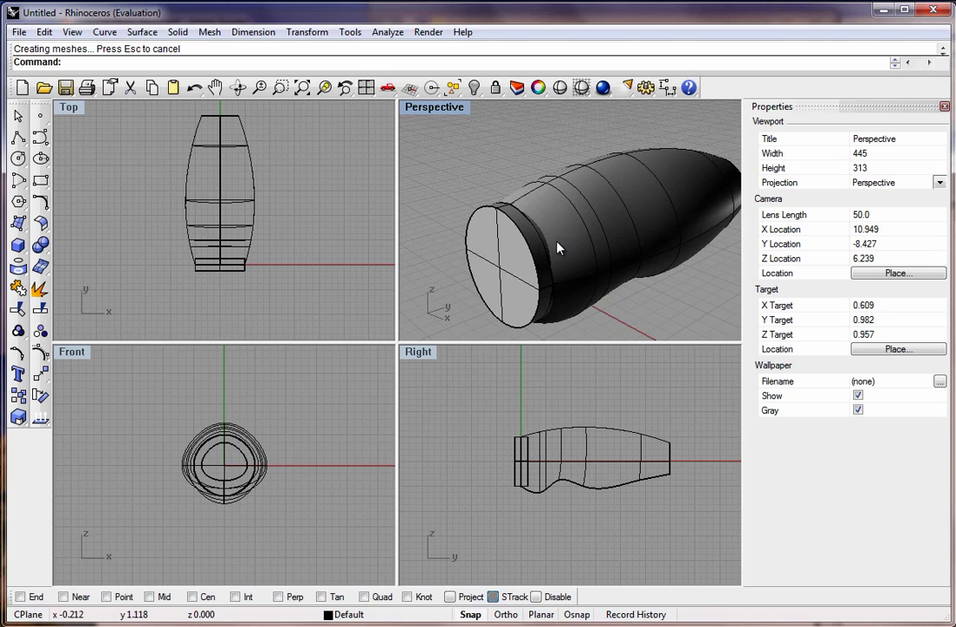
# Step: Apply a 0.2 Fillet Edge to the end cap's outer edge
pyautogui.click(104, 32)
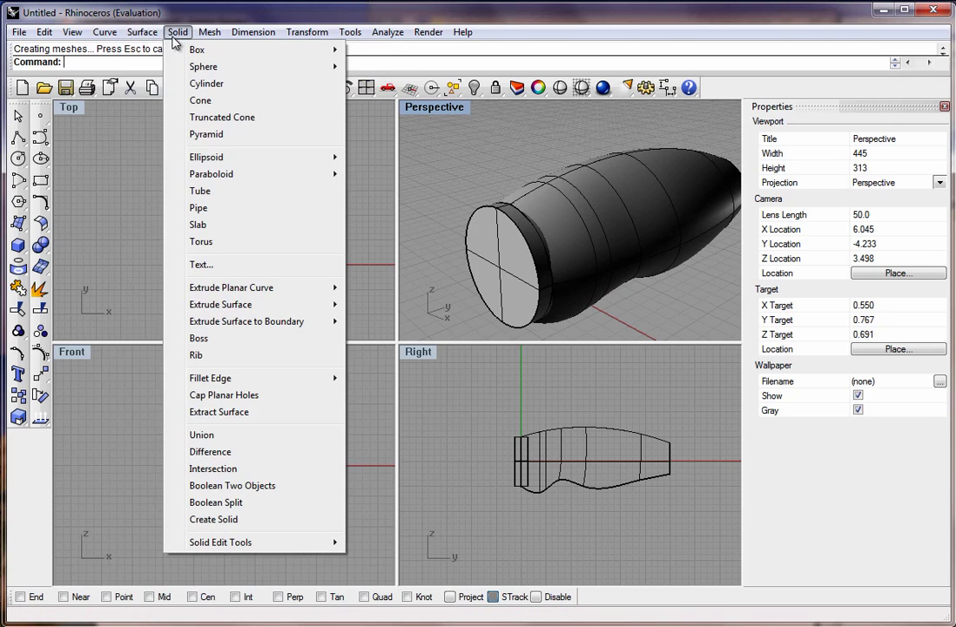
pyautogui.moveTo(242, 291)
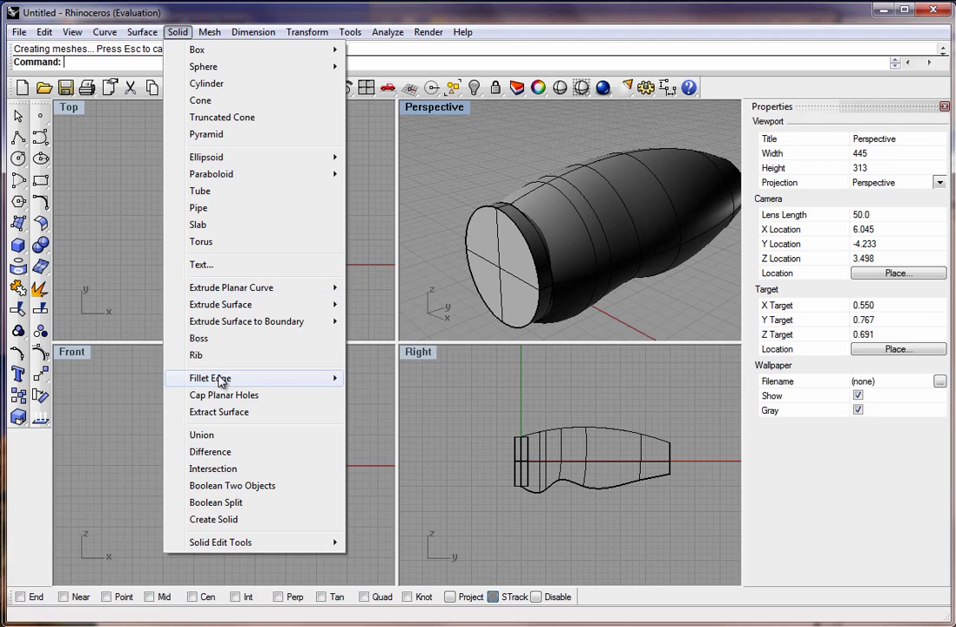
pyautogui.moveTo(196, 383)
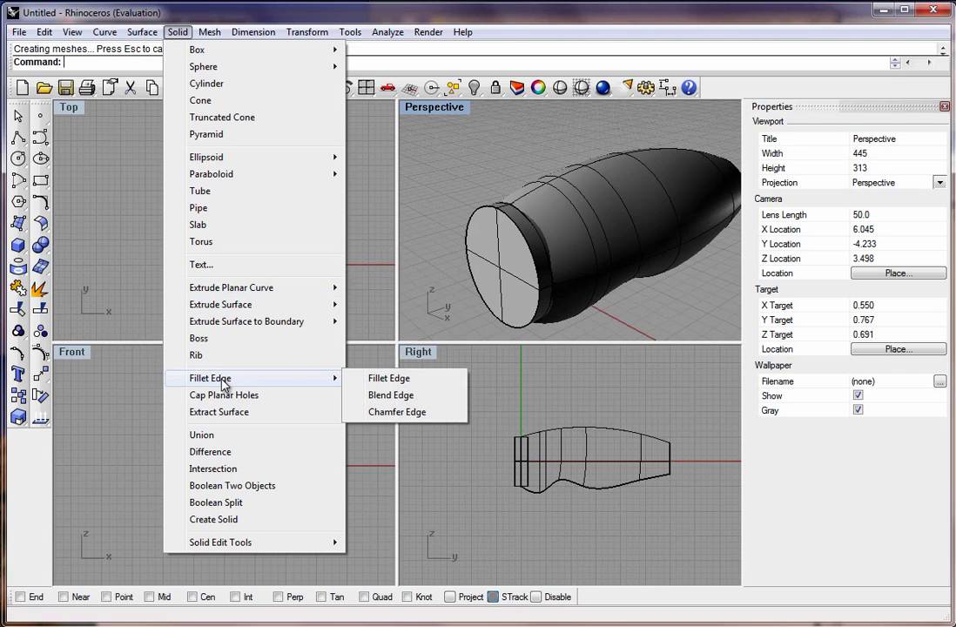
pyautogui.click(388, 379)
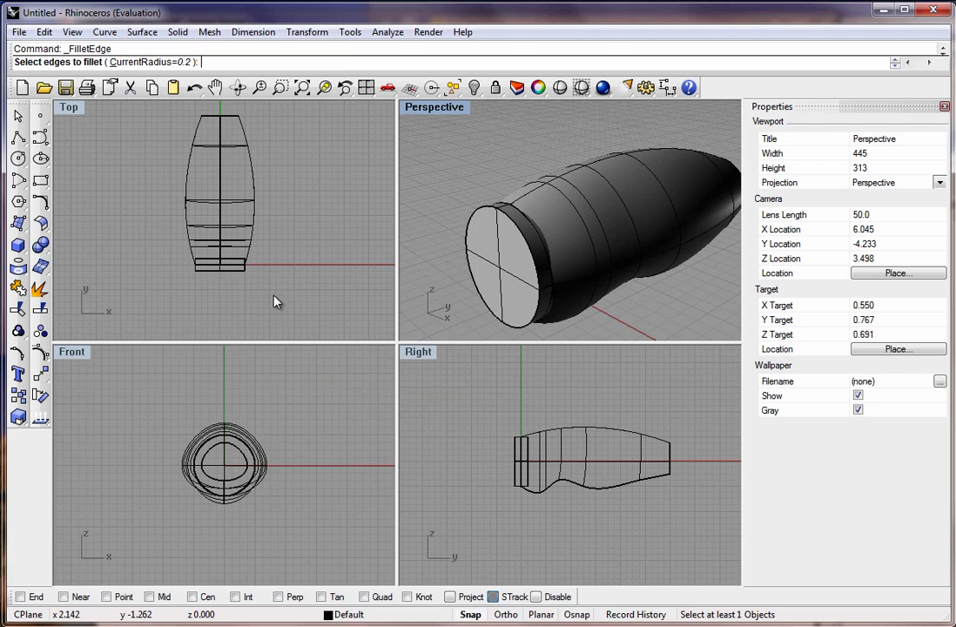
pyautogui.click(520, 236)
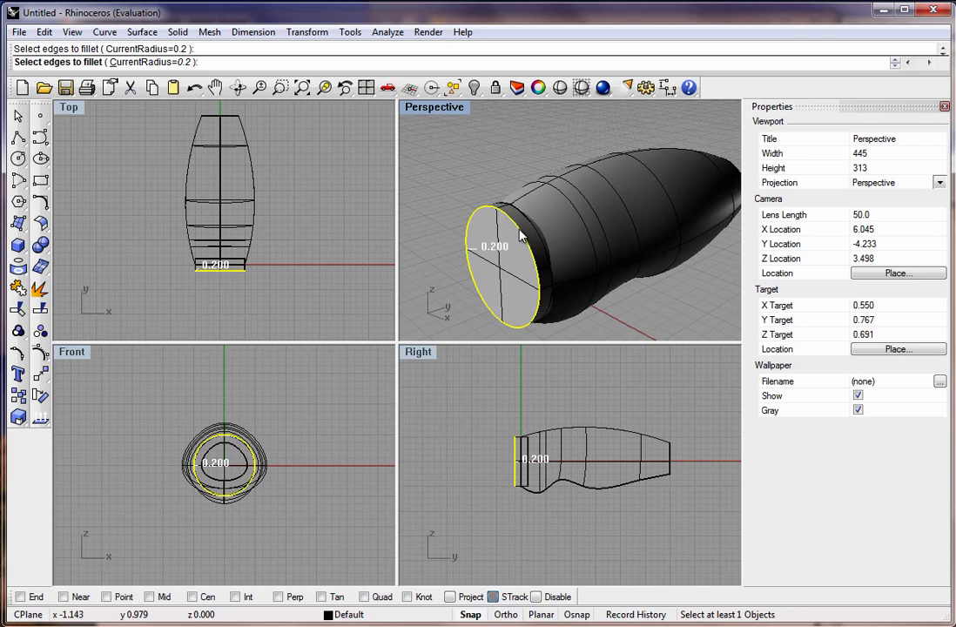
pyautogui.press('Return')
pyautogui.press('Return')
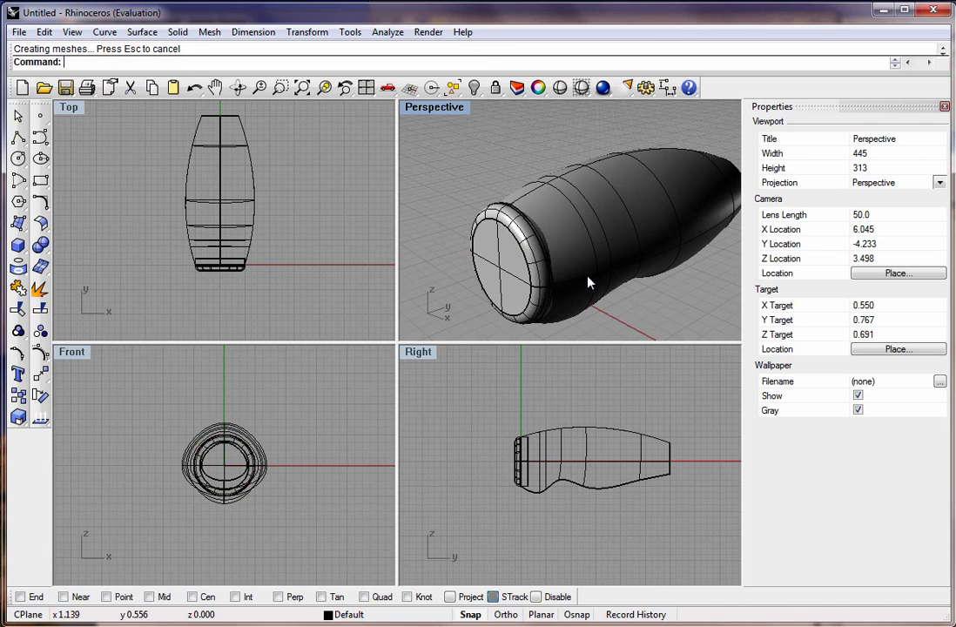
# Step: Start a Patch surface and pick the body's open-end rim curve as the curve to fill
pyautogui.moveTo(589, 281); pyautogui.dragTo(609, 279, button='right')
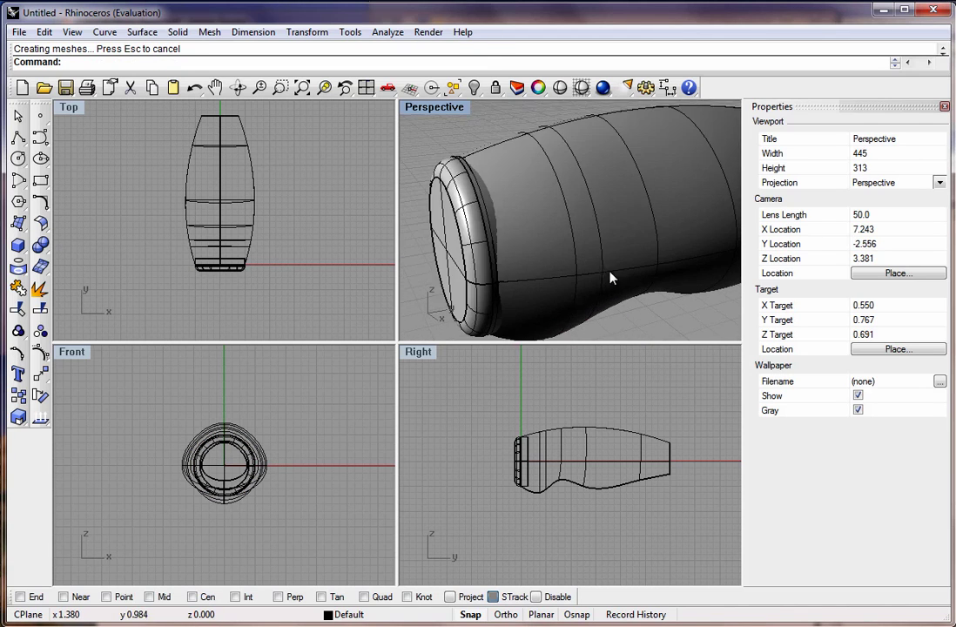
pyautogui.scroll(2, 610, 279)
pyautogui.scroll(-5, 666, 219)
pyautogui.scroll(5, 489, 201)
pyautogui.scroll(-6, 488, 200)
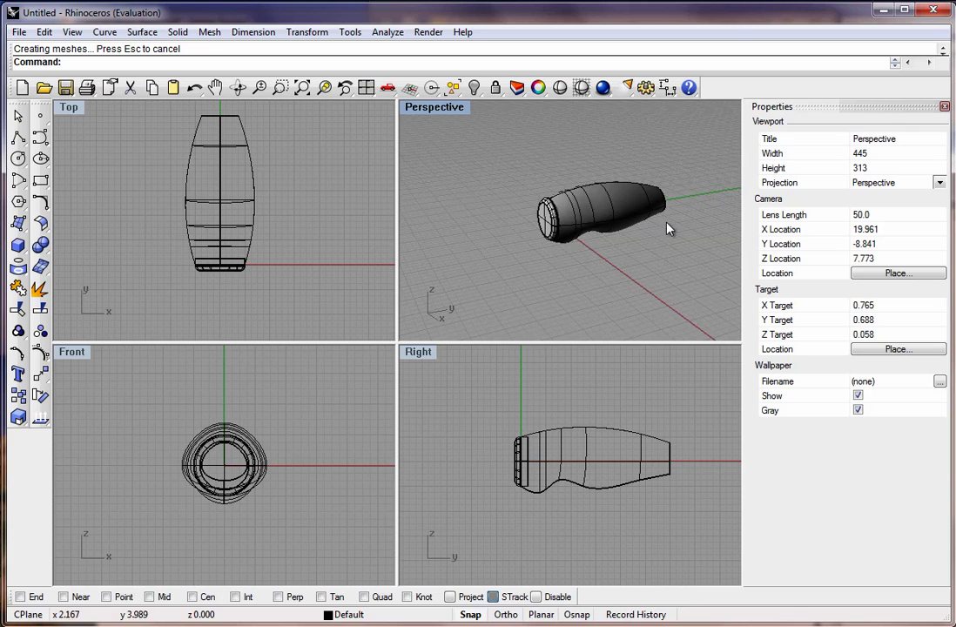
pyautogui.scroll(-1, 668, 228)
pyautogui.scroll(6, 668, 226)
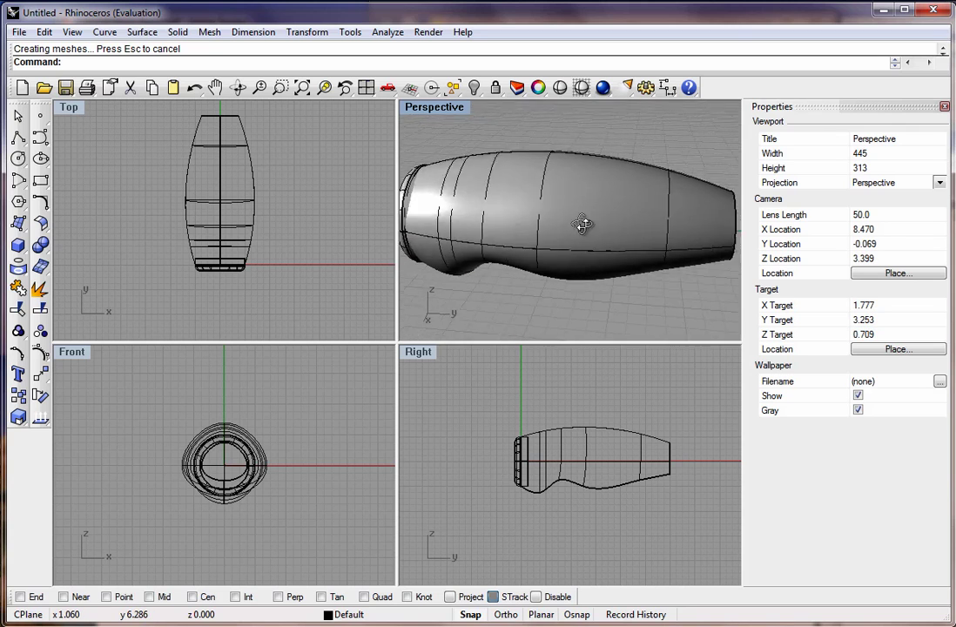
pyautogui.moveTo(583, 224); pyautogui.dragTo(539, 228, button='right')
pyautogui.scroll(-5, 710, 254)
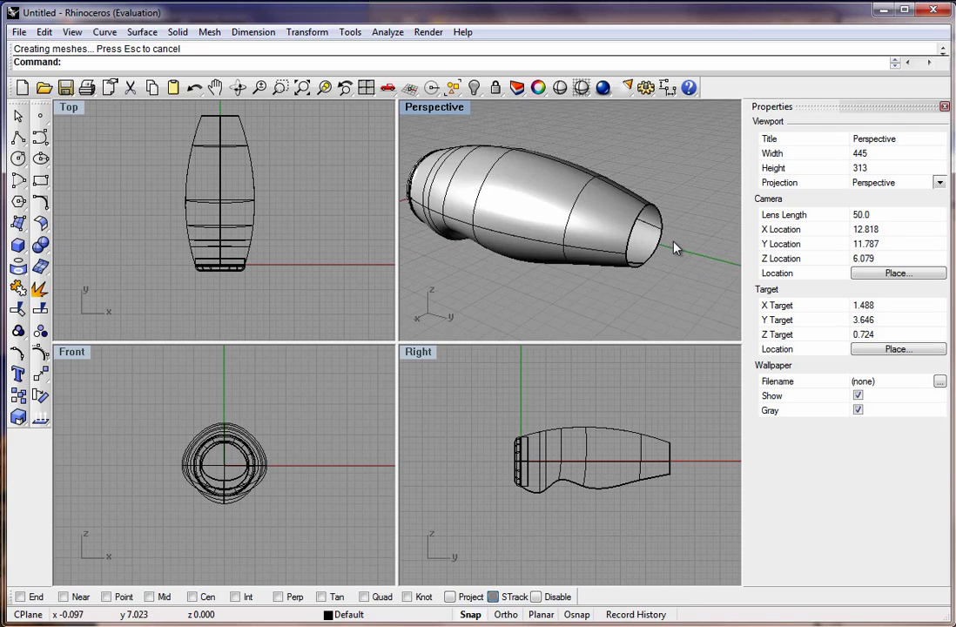
pyautogui.scroll(4, 671, 246)
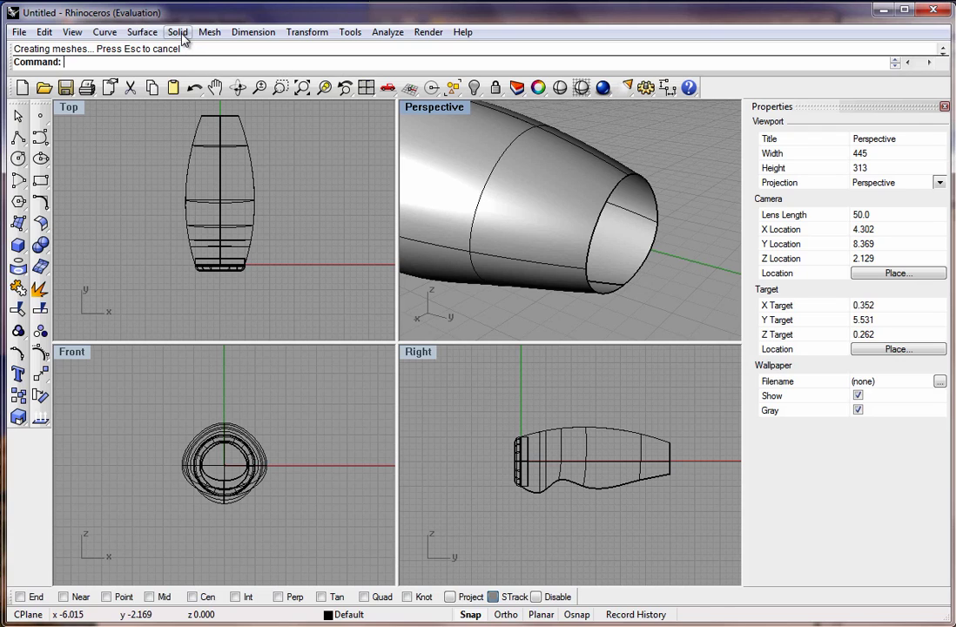
pyautogui.click(144, 33)
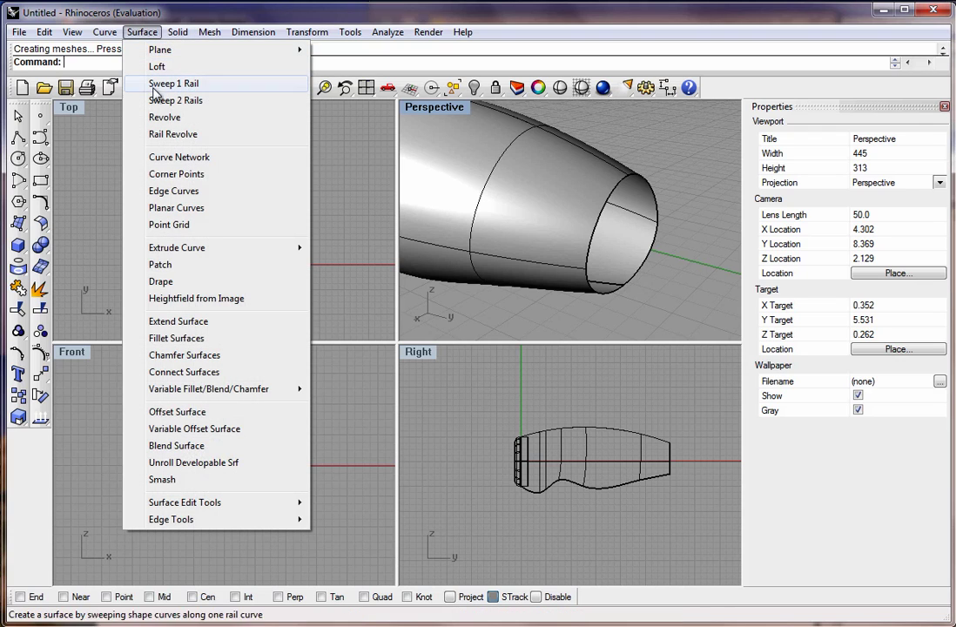
pyautogui.click(158, 264)
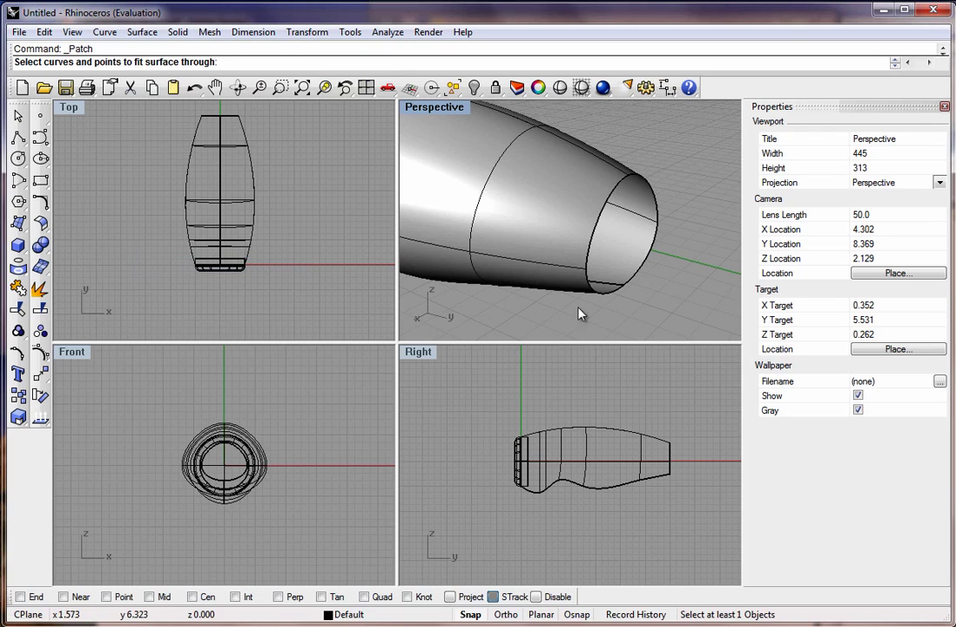
pyautogui.click(592, 259)
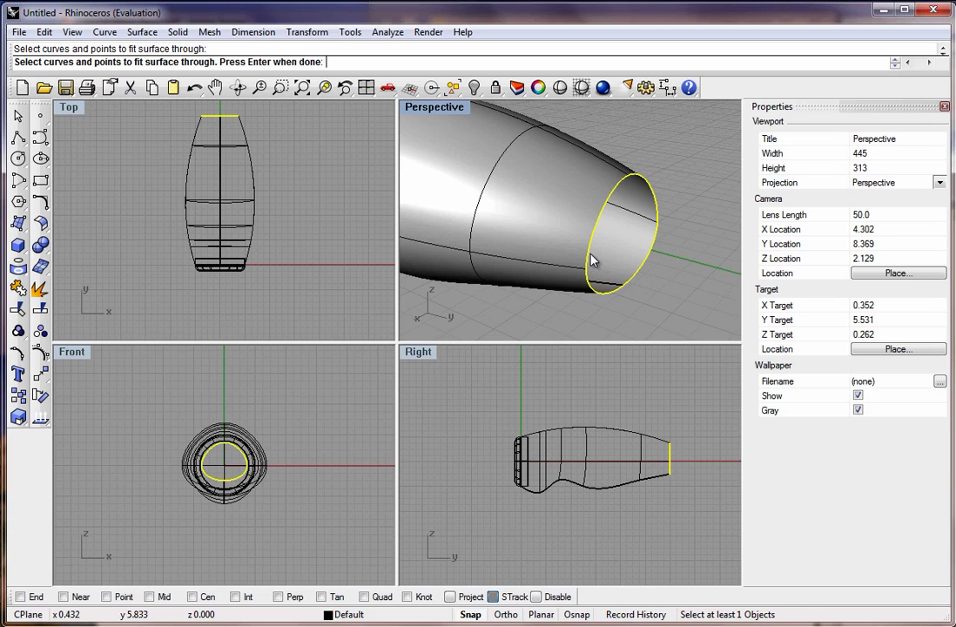
# Step: Open Patch Surface Options and preview the cap with different stiffness and U/V span counts
pyautogui.press('Return')
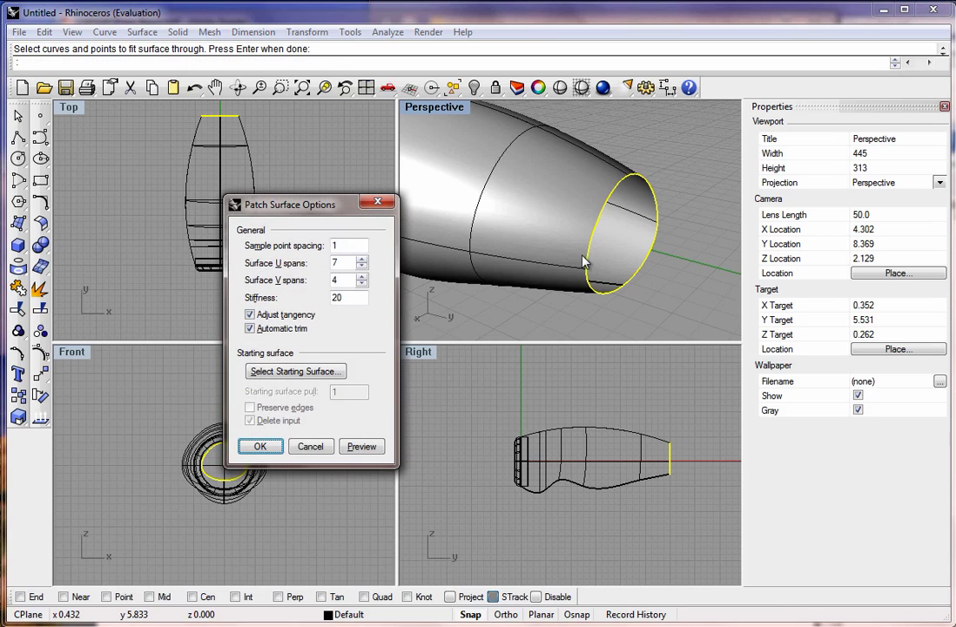
pyautogui.click(361, 446)
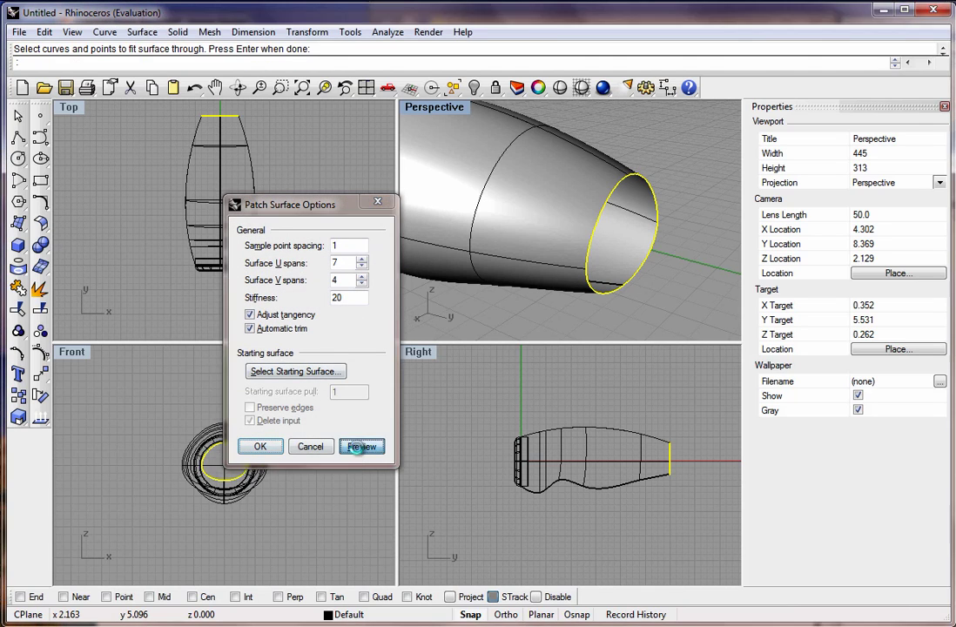
pyautogui.moveTo(562, 250); pyautogui.dragTo(505, 279, button='right')
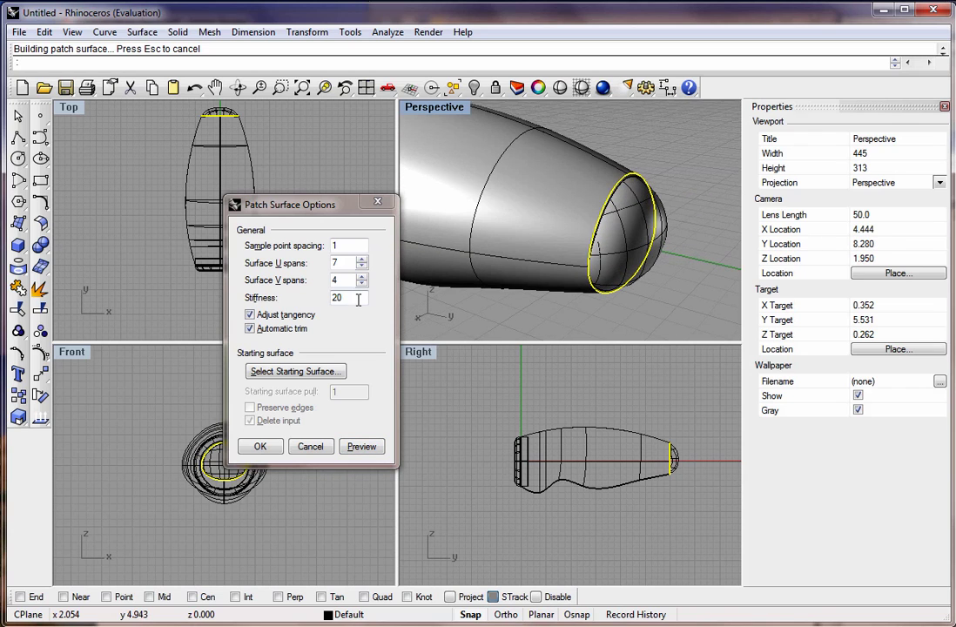
pyautogui.doubleClick(337, 297)
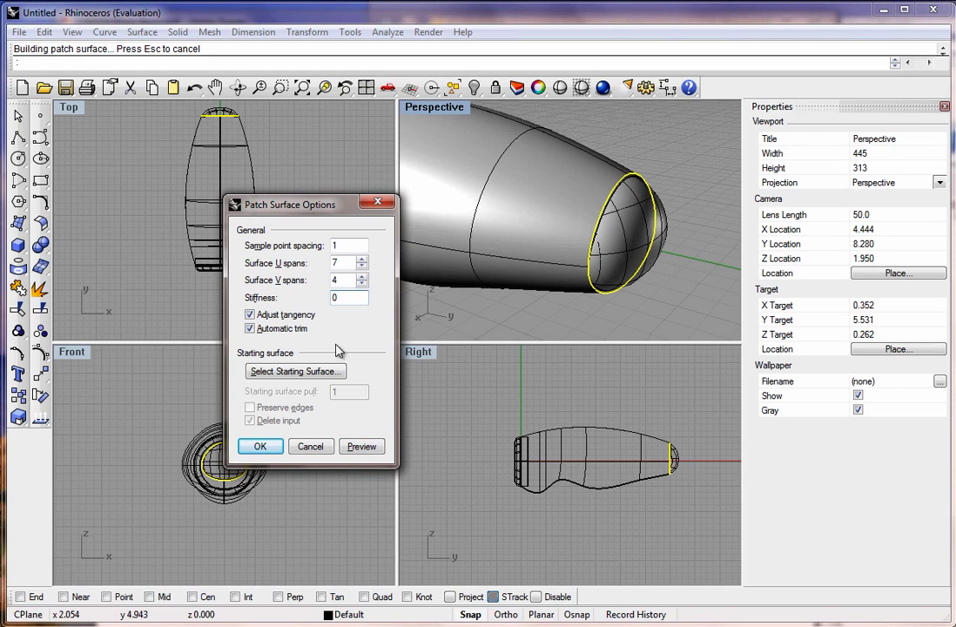
pyautogui.click(359, 447)
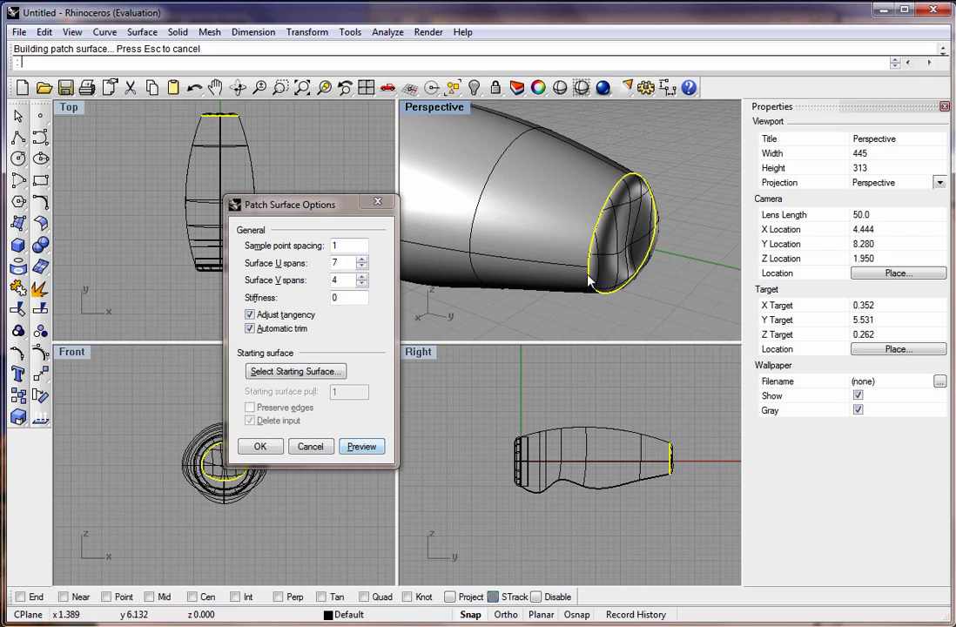
pyautogui.moveTo(487, 244); pyautogui.dragTo(593, 264, button='right')
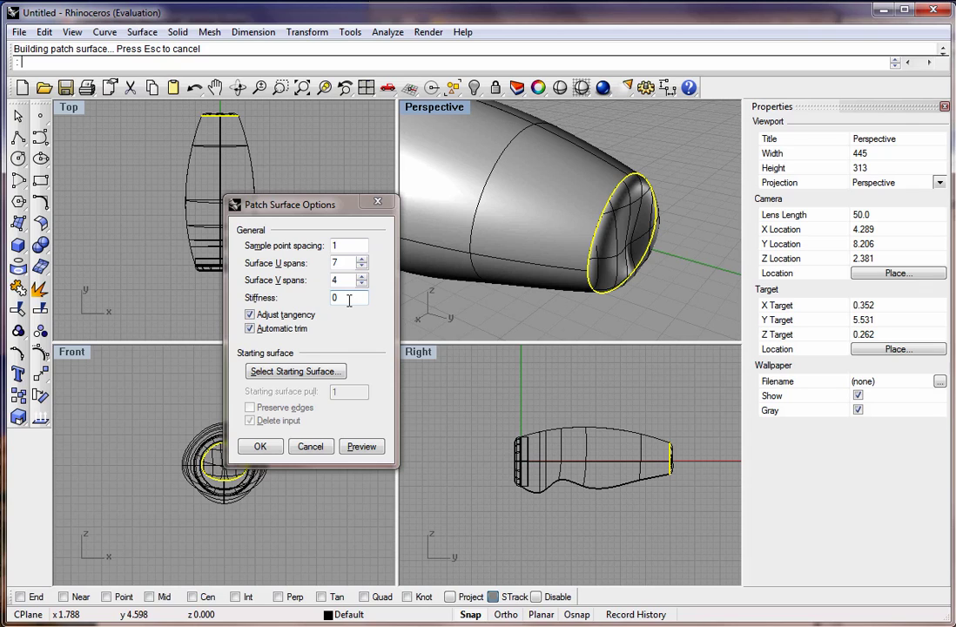
pyautogui.click(361, 276)
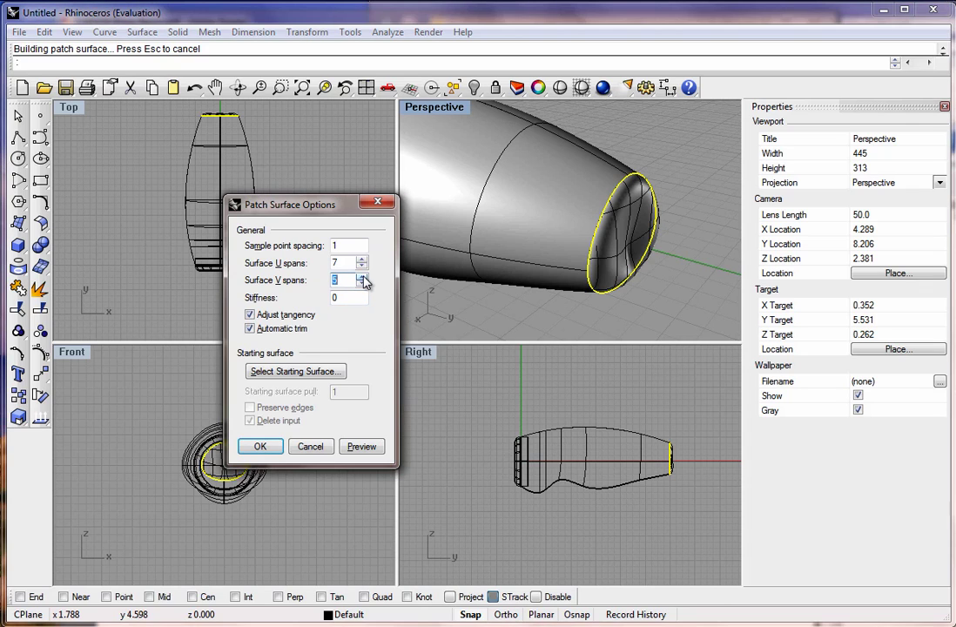
pyautogui.click(362, 261)
pyautogui.click(361, 278)
pyautogui.click(362, 446)
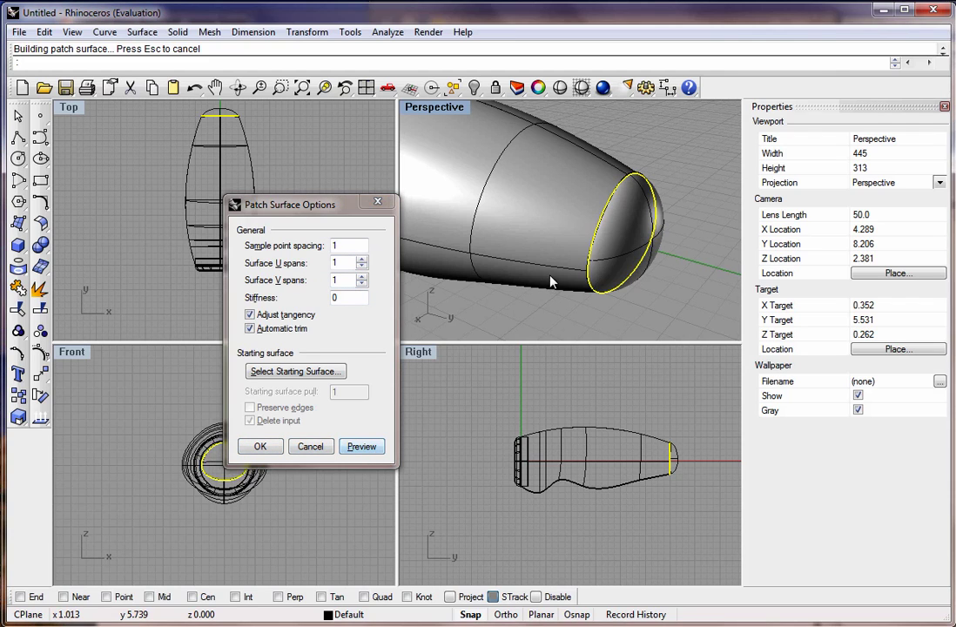
pyautogui.moveTo(550, 281); pyautogui.dragTo(531, 181, button='right')
pyautogui.scroll(3, 610, 179)
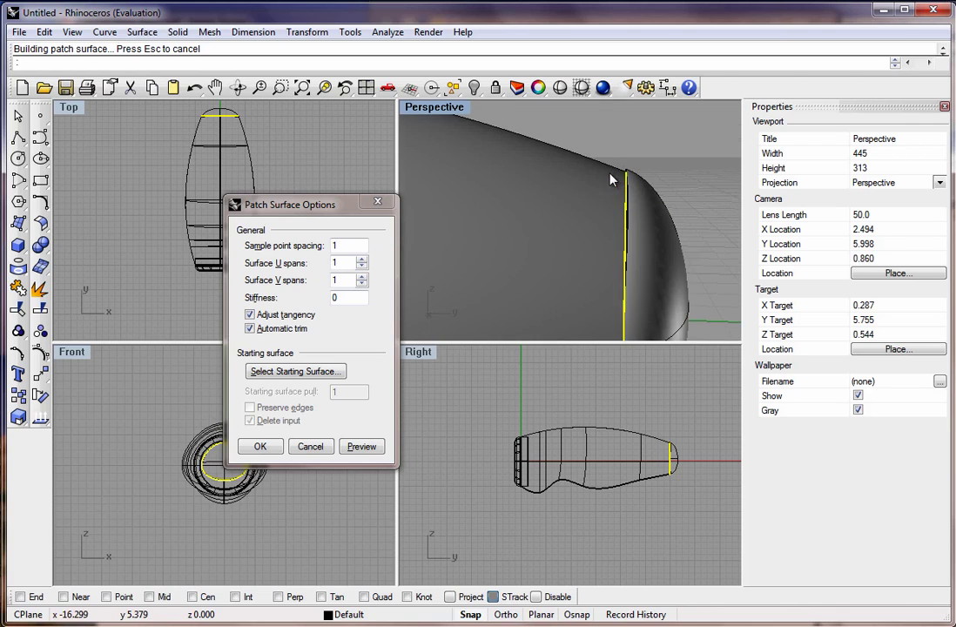
pyautogui.moveTo(613, 179)
pyautogui.mouseDown(button='right')
pyautogui.moveTo(649, 188)
pyautogui.moveTo(601, 187)
pyautogui.mouseUp(button='right')
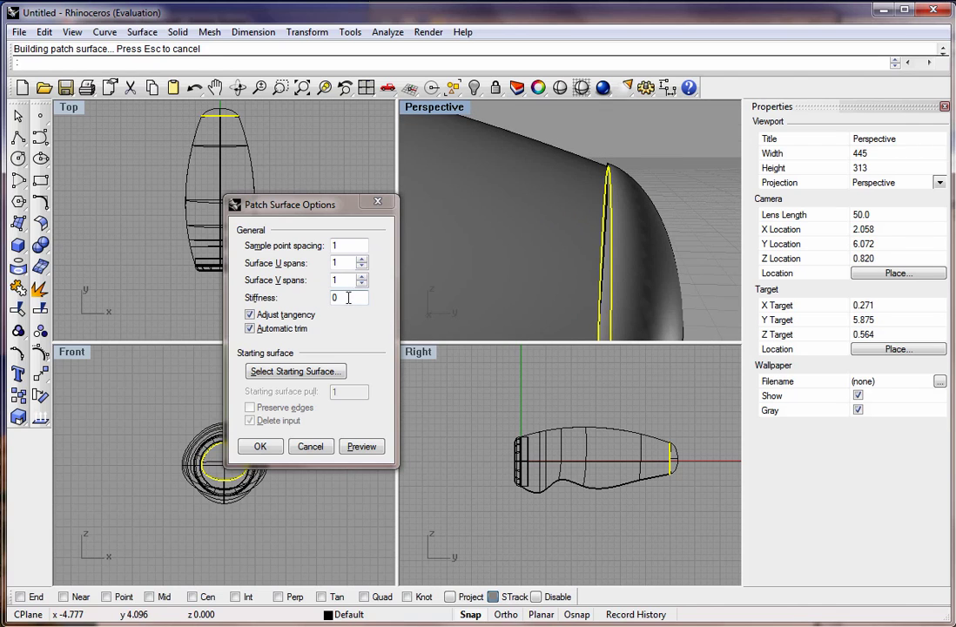
# Step: Preview stiffness 2 and 5, then build the patch cap at stiffness 3
pyautogui.doubleClick(336, 299)
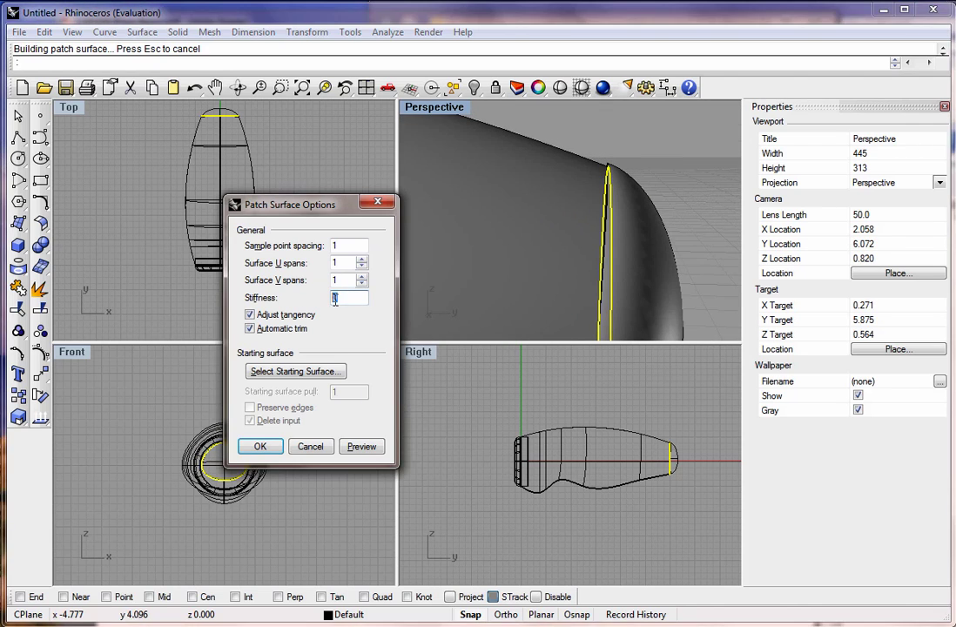
pyautogui.click(362, 446)
pyautogui.moveTo(610, 197); pyautogui.dragTo(522, 130, button='right')
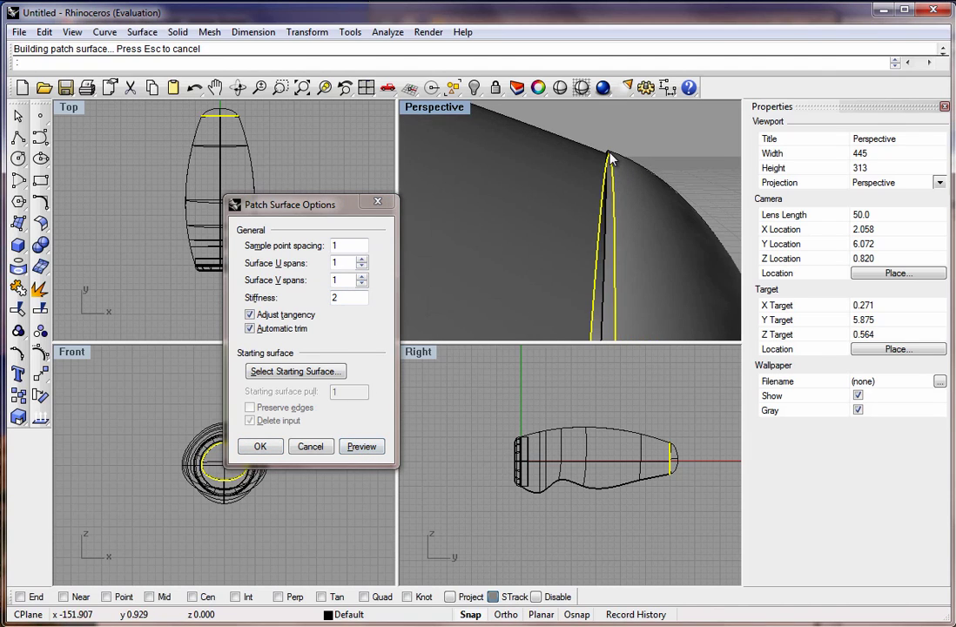
pyautogui.doubleClick(335, 299)
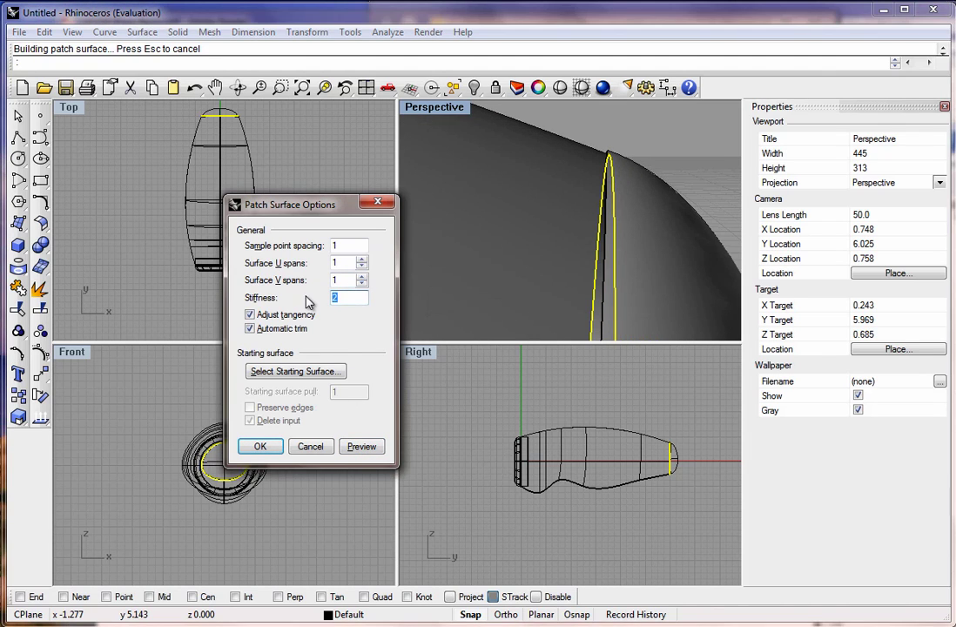
pyautogui.write('5')
pyautogui.click(357, 443)
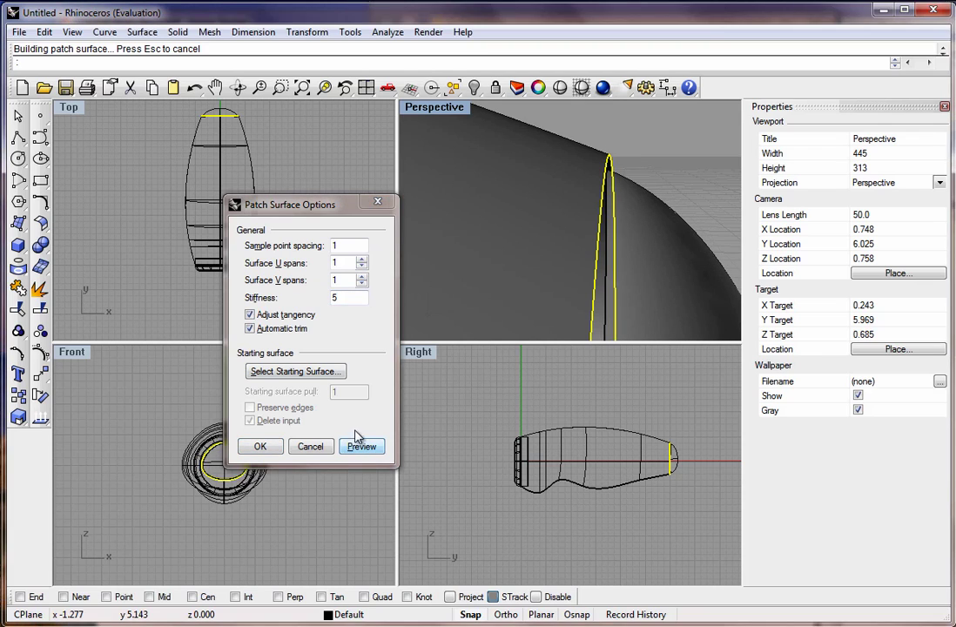
pyautogui.write('3')
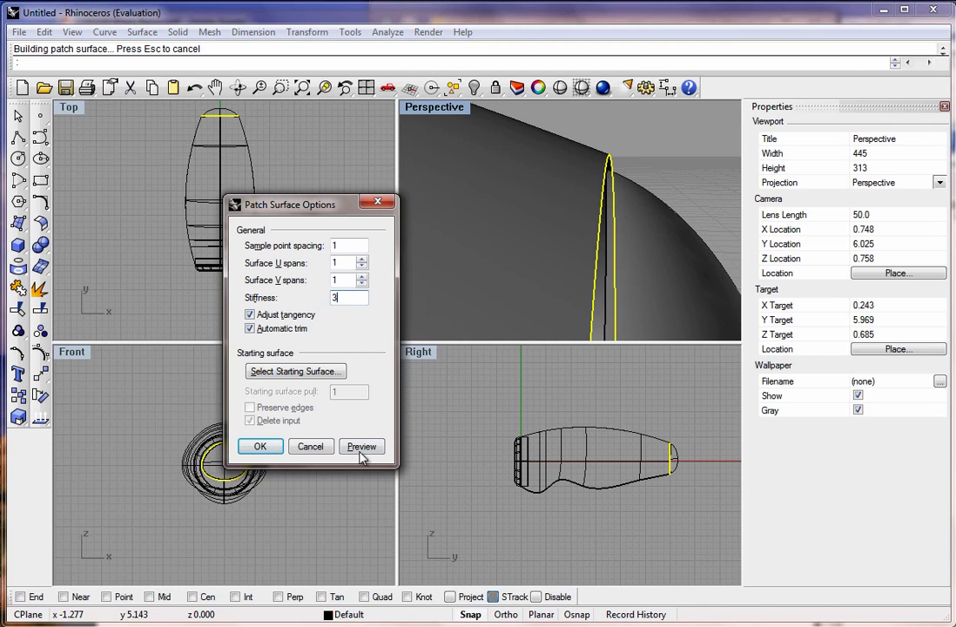
pyautogui.click(362, 446)
pyautogui.moveTo(608, 302); pyautogui.dragTo(593, 259, button='right')
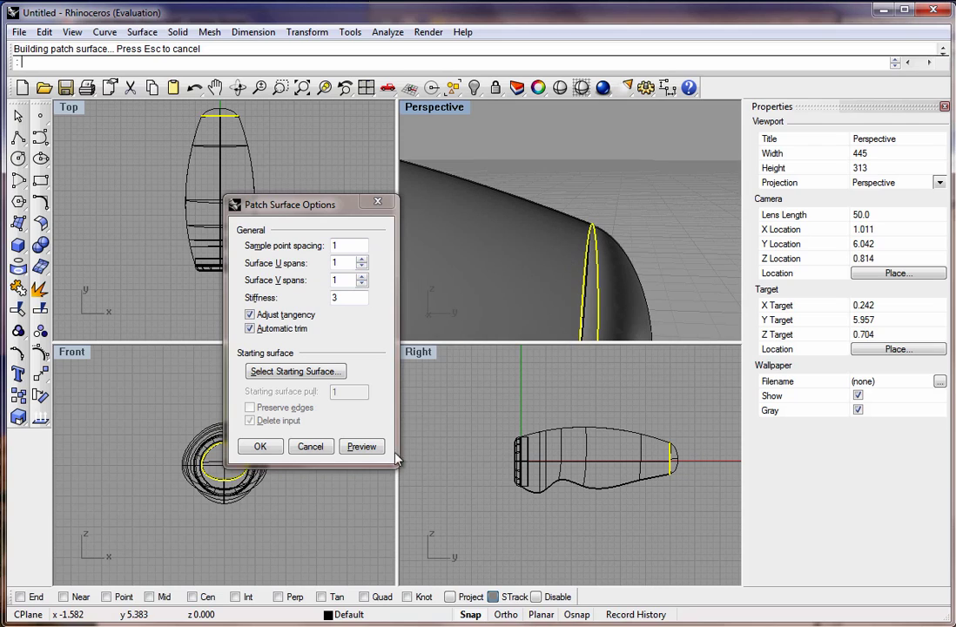
pyautogui.click(261, 447)
# Step: Orbit the Perspective view to inspect the fully capped flashlight body from its lens end
pyautogui.moveTo(652, 166); pyautogui.dragTo(655, 267, button='right')
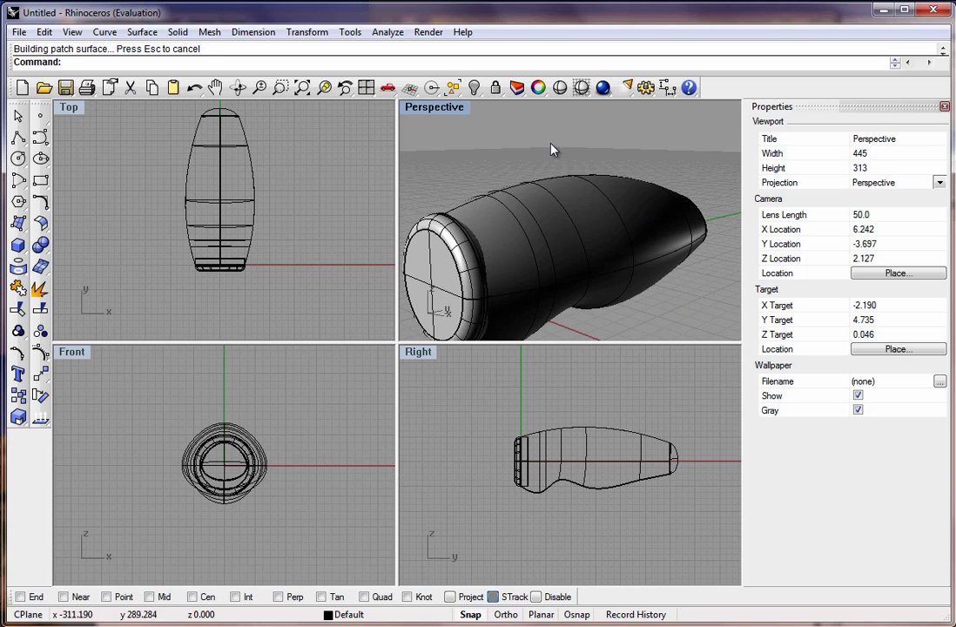
# Step: Give the flashlight body its own basic material with a white colour
pyautogui.click(547, 95)
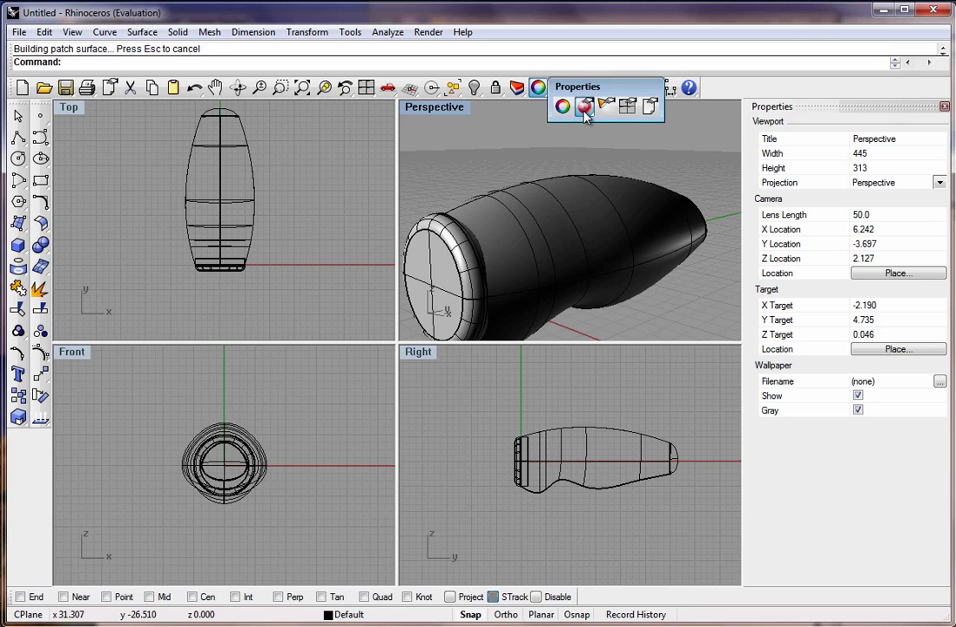
pyautogui.click(584, 114)
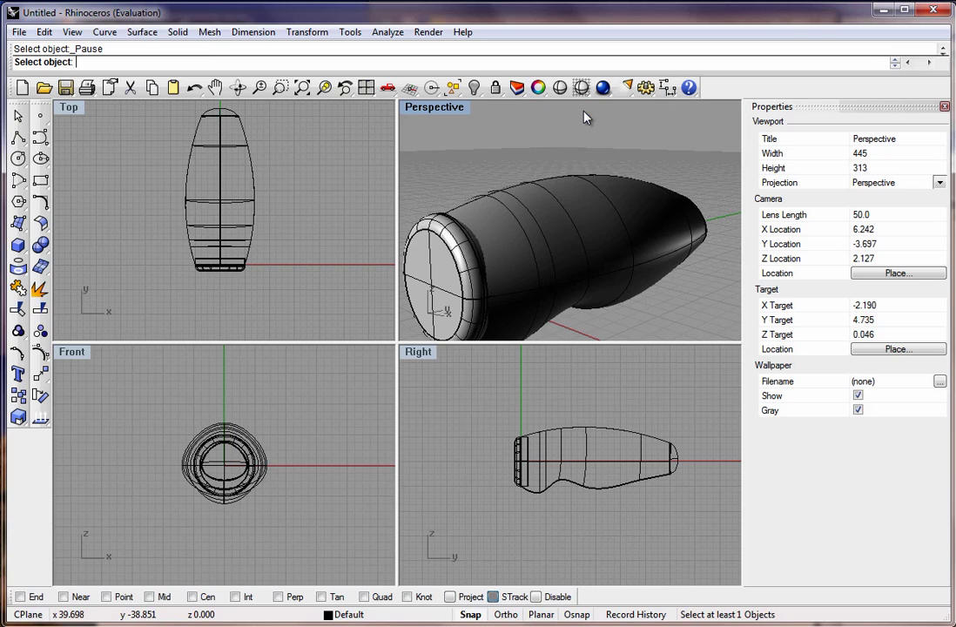
pyautogui.click(569, 223)
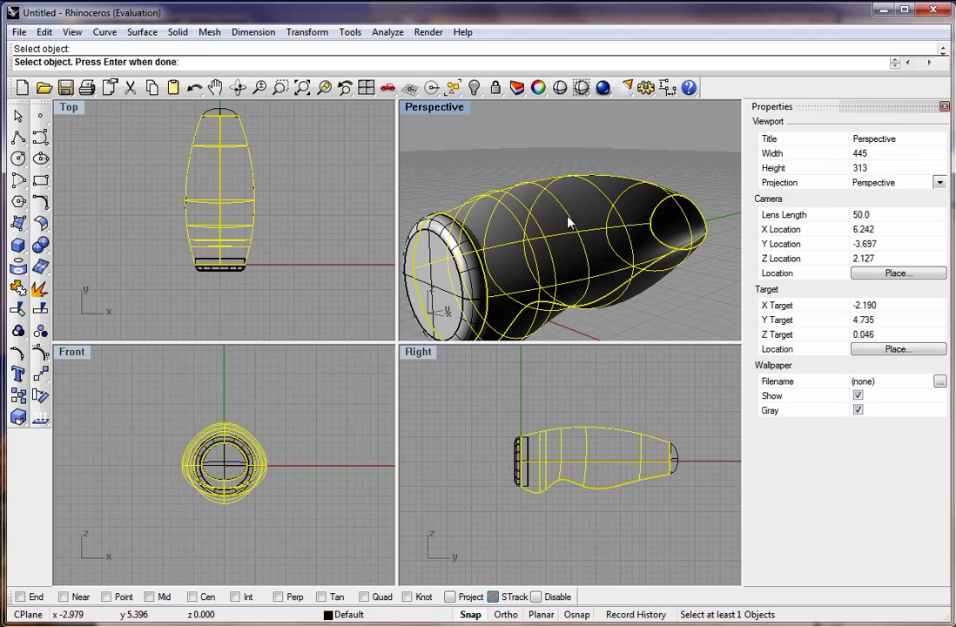
pyautogui.press('Return')
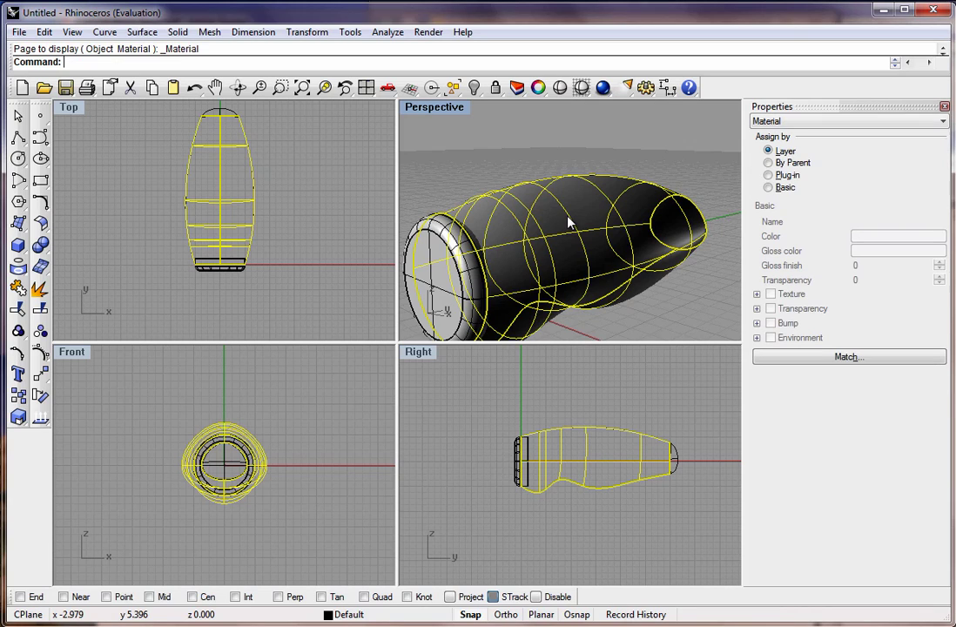
pyautogui.click(768, 190)
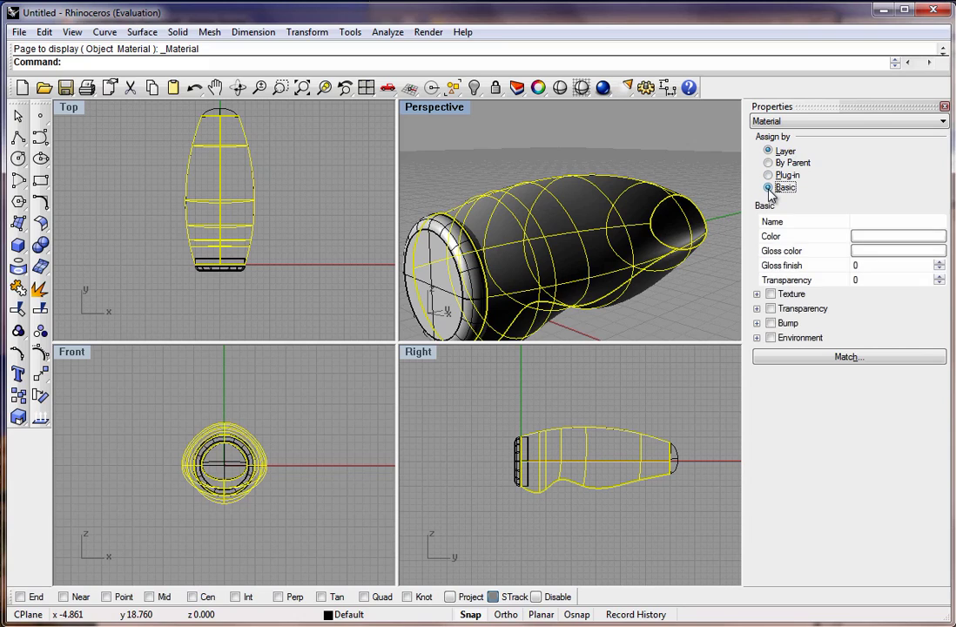
pyautogui.click(878, 239)
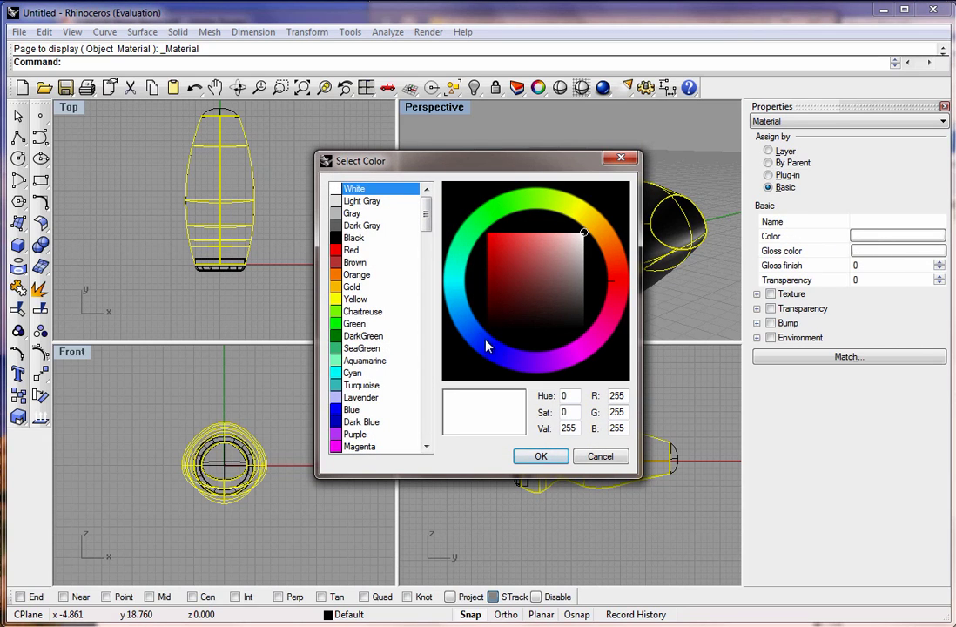
pyautogui.click(541, 456)
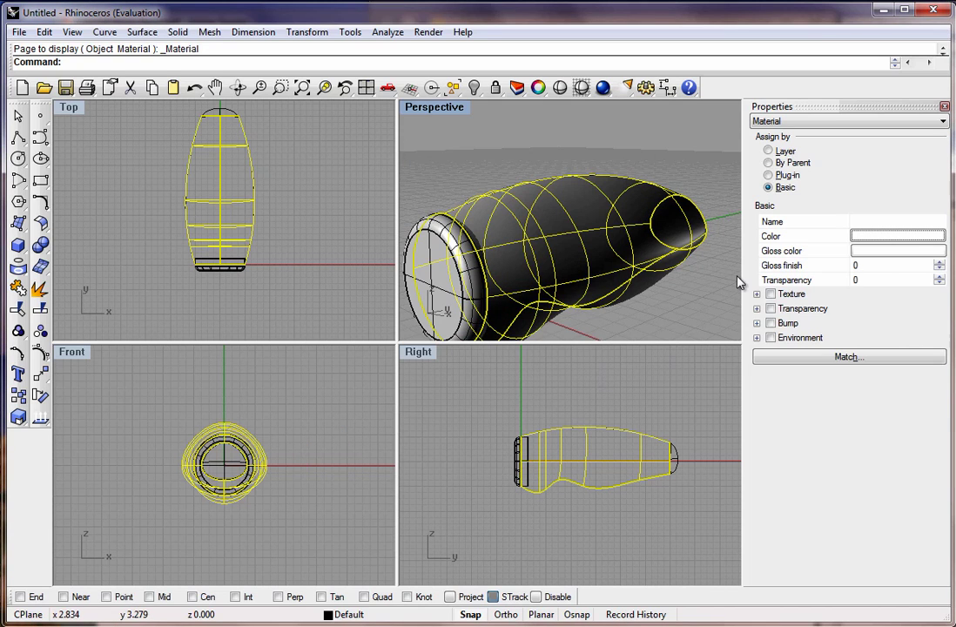
# Step: Set the body material's gloss colour to blue (R 0, G 61, B 255)
pyautogui.click(675, 318)
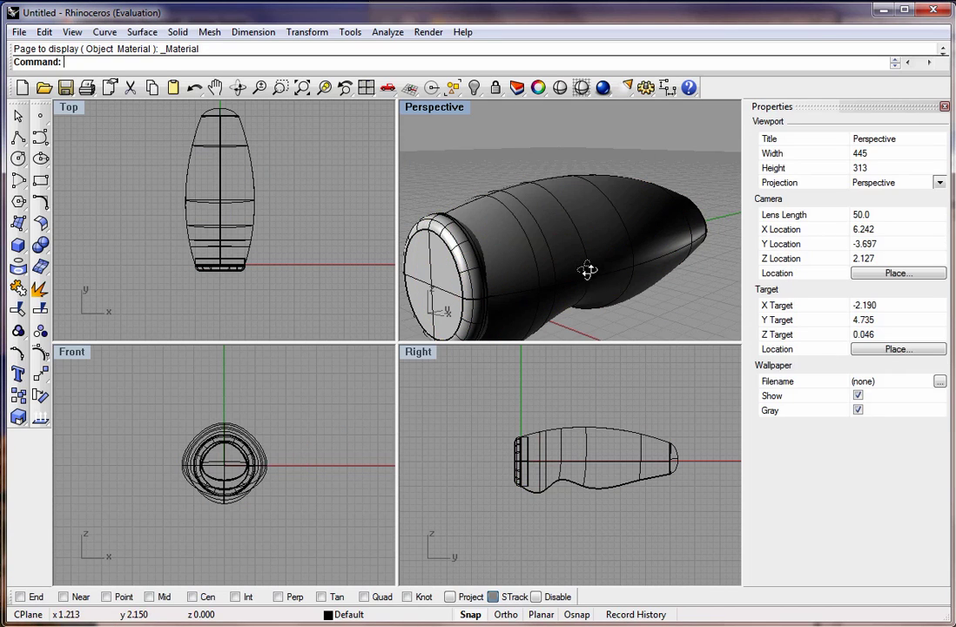
pyautogui.moveTo(589, 271); pyautogui.dragTo(608, 274, button='right')
pyautogui.click(646, 234)
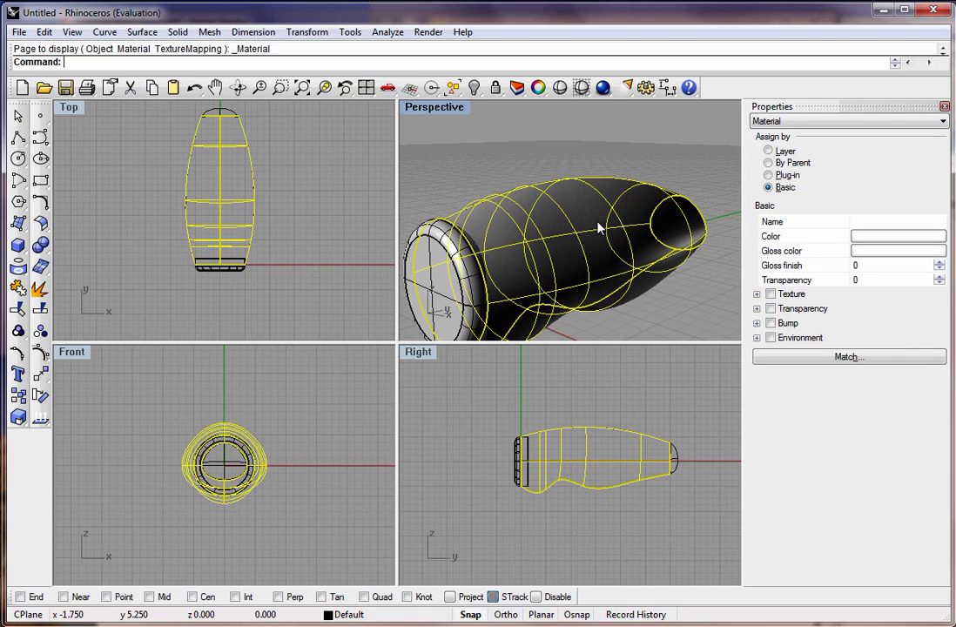
pyautogui.click(877, 252)
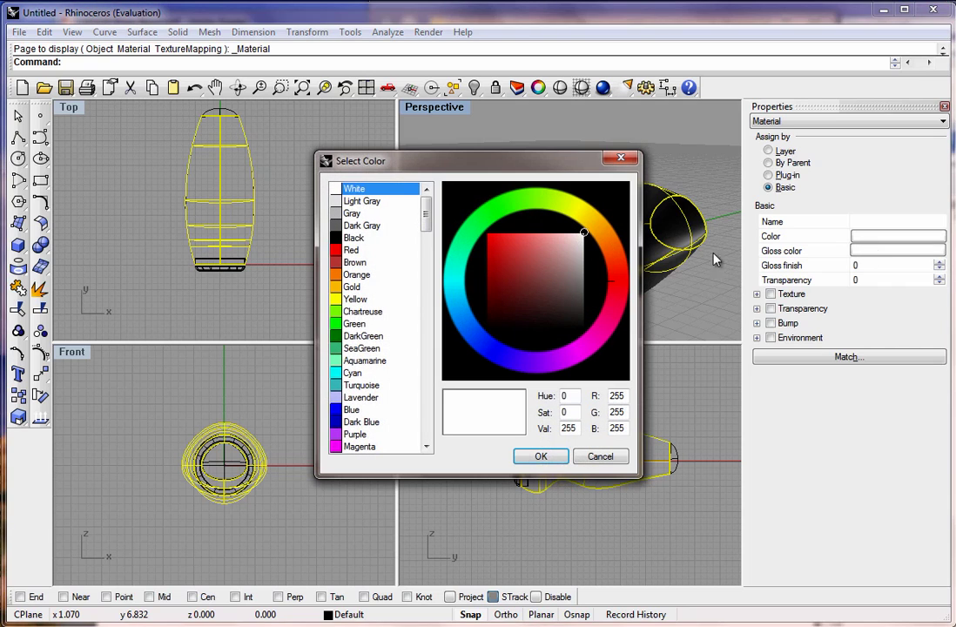
pyautogui.click(487, 341)
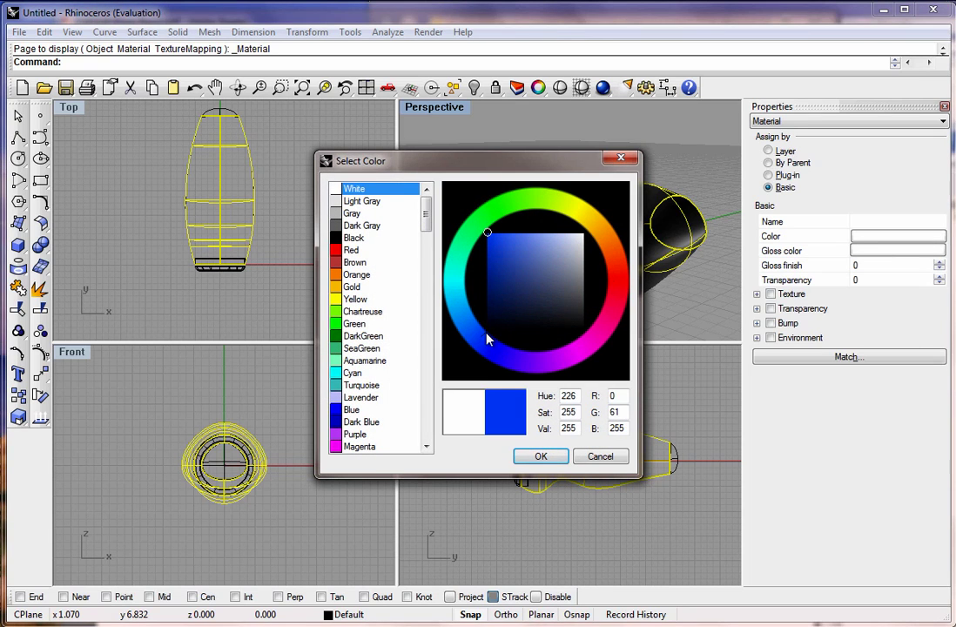
pyautogui.click(546, 463)
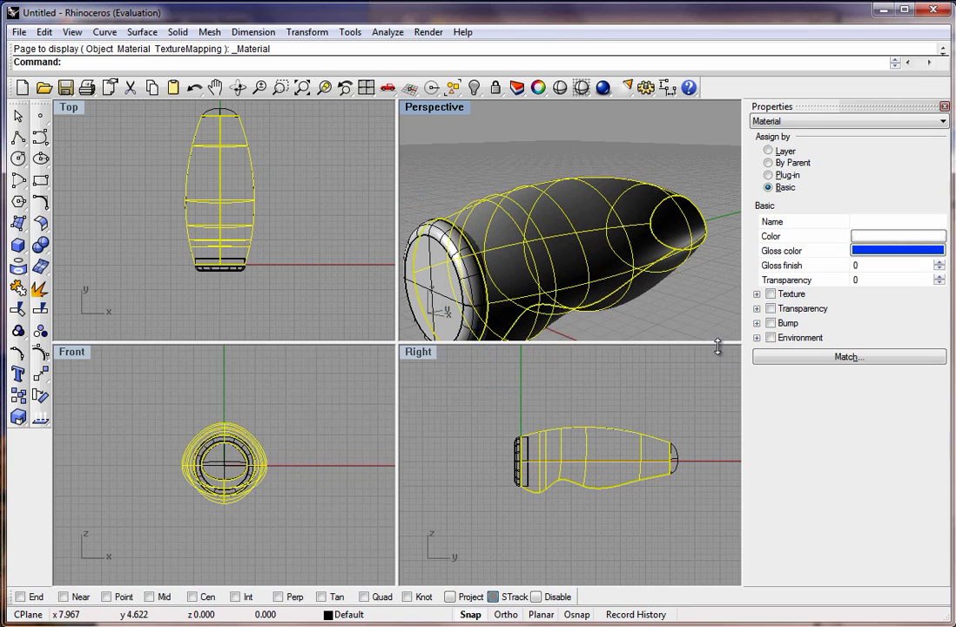
pyautogui.click(678, 314)
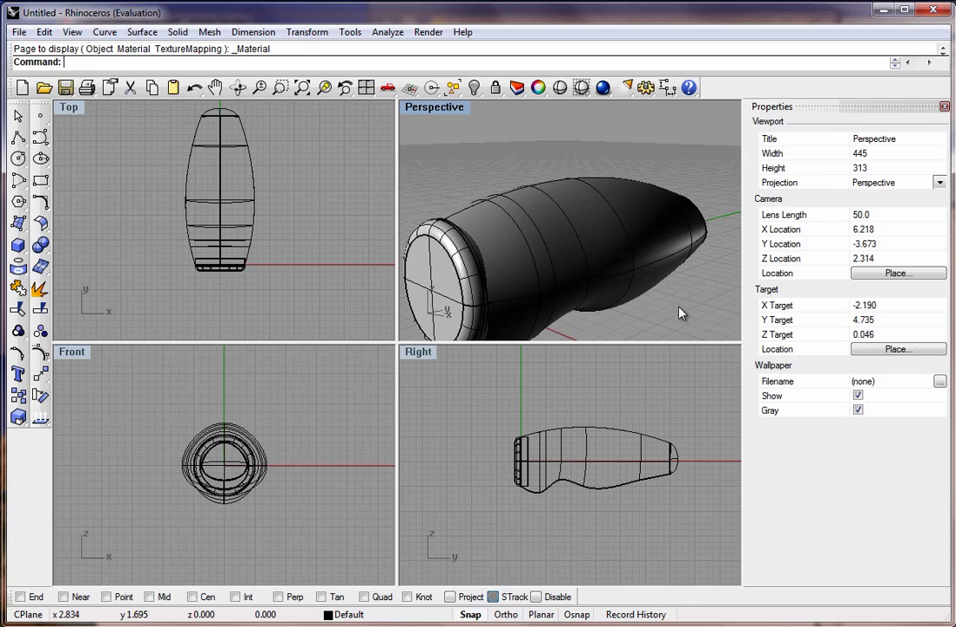
# Step: Render the perspective view, then review the body's Material and Object property pages
pyautogui.click(603, 89)
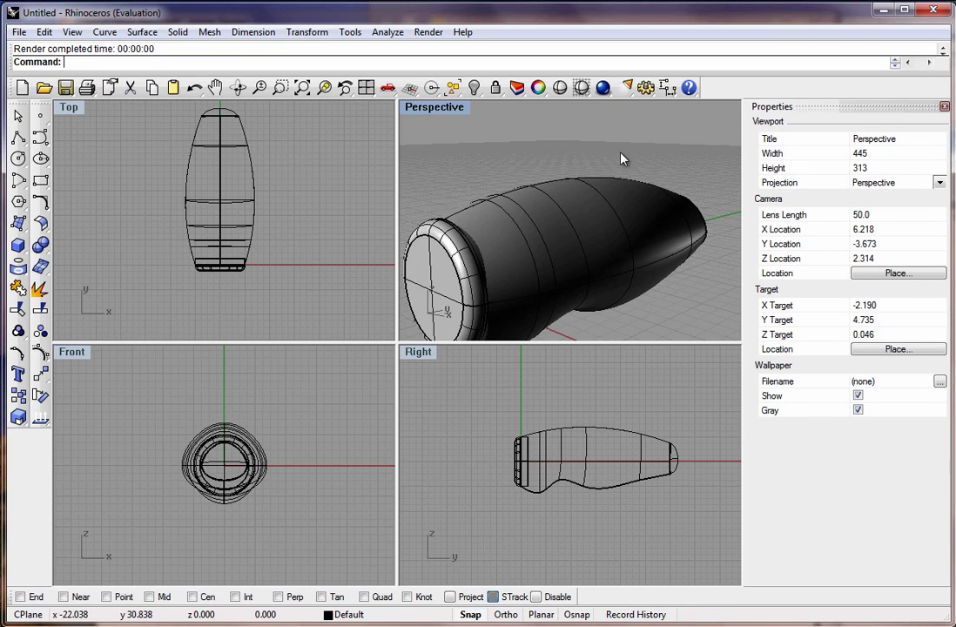
pyautogui.click(541, 90)
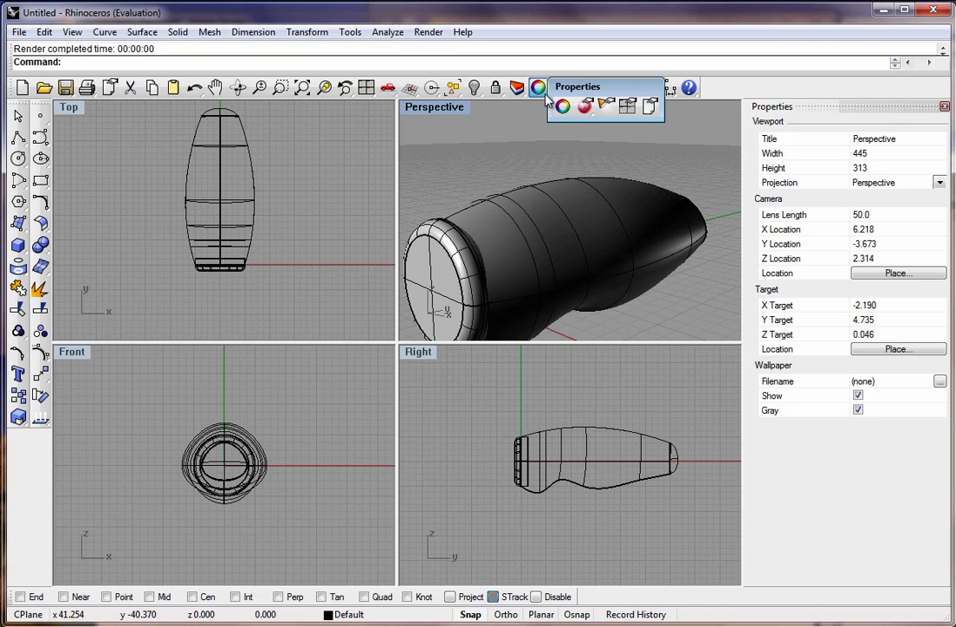
pyautogui.click(562, 107)
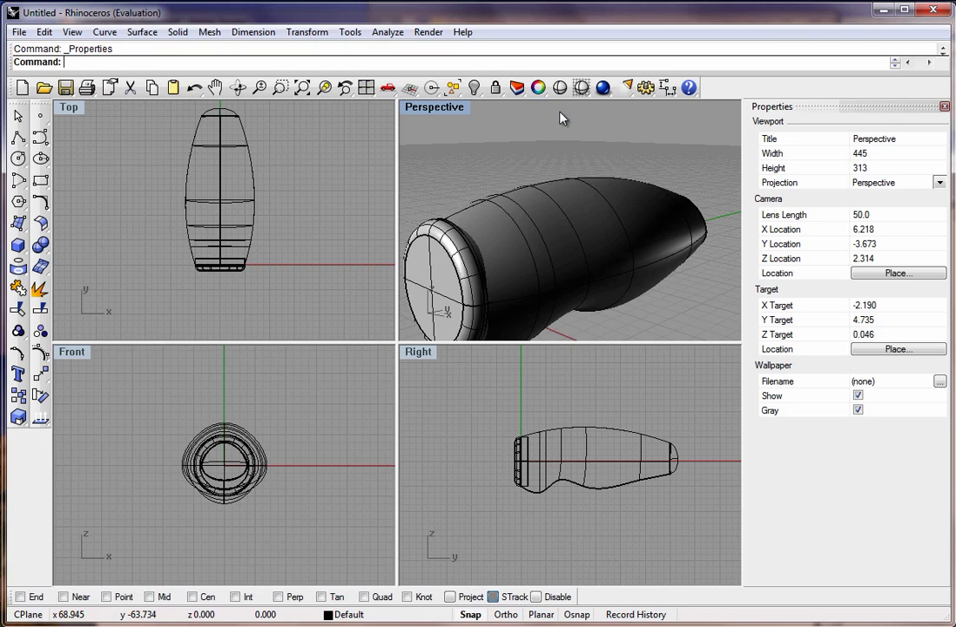
pyautogui.click(590, 231)
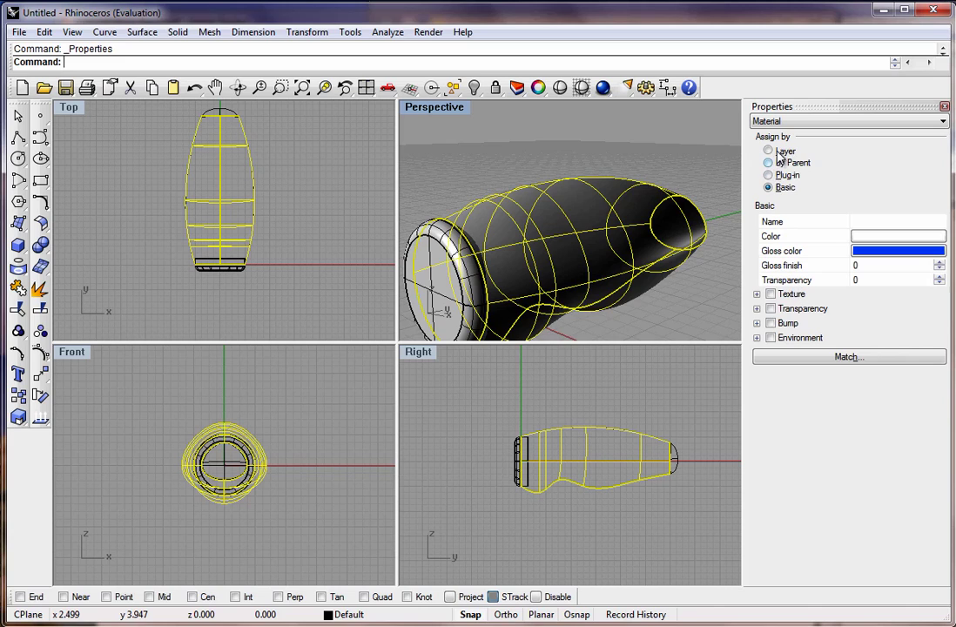
pyautogui.click(794, 122)
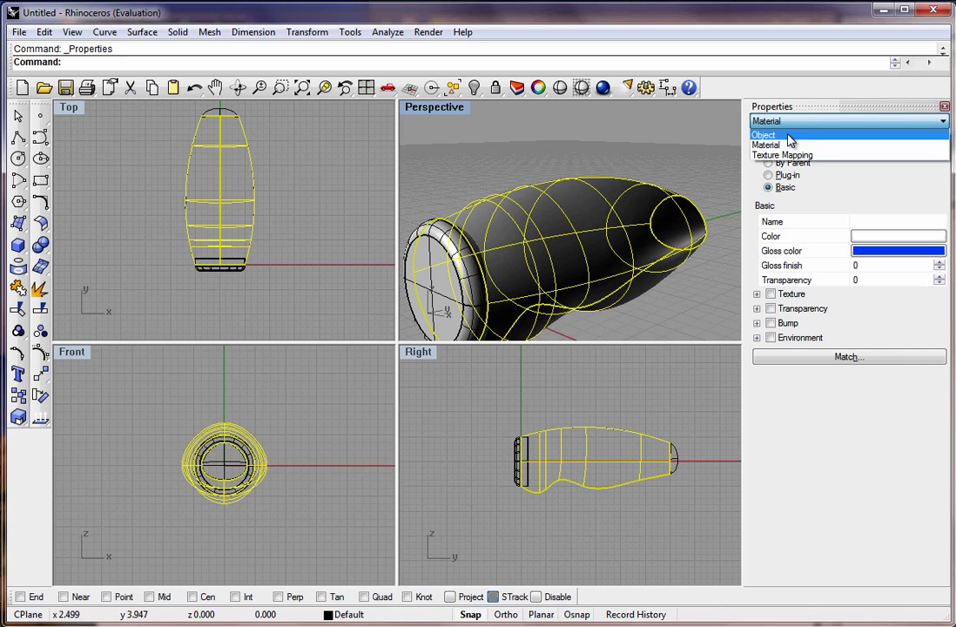
pyautogui.click(766, 135)
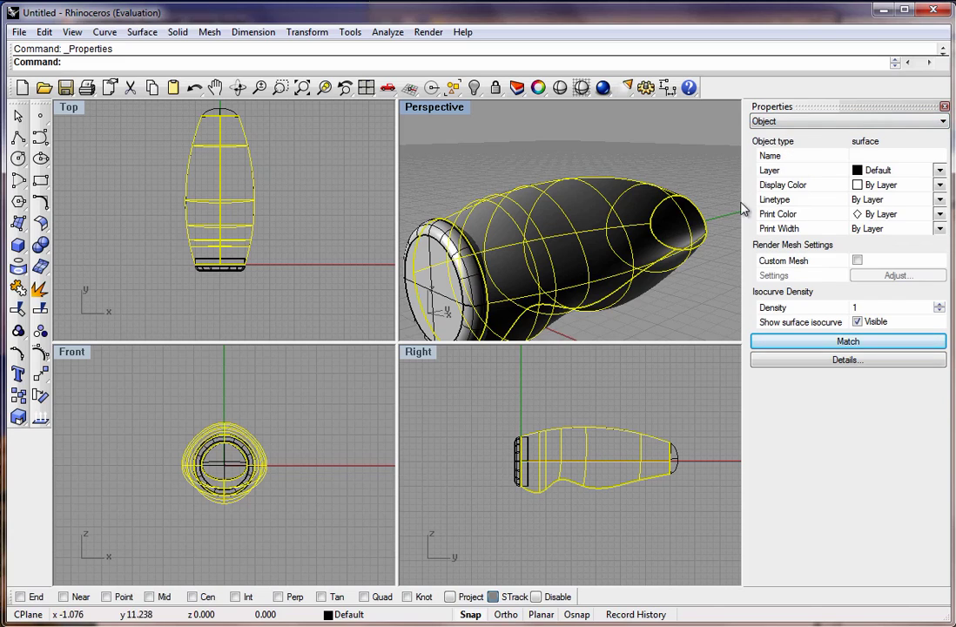
pyautogui.click(667, 173)
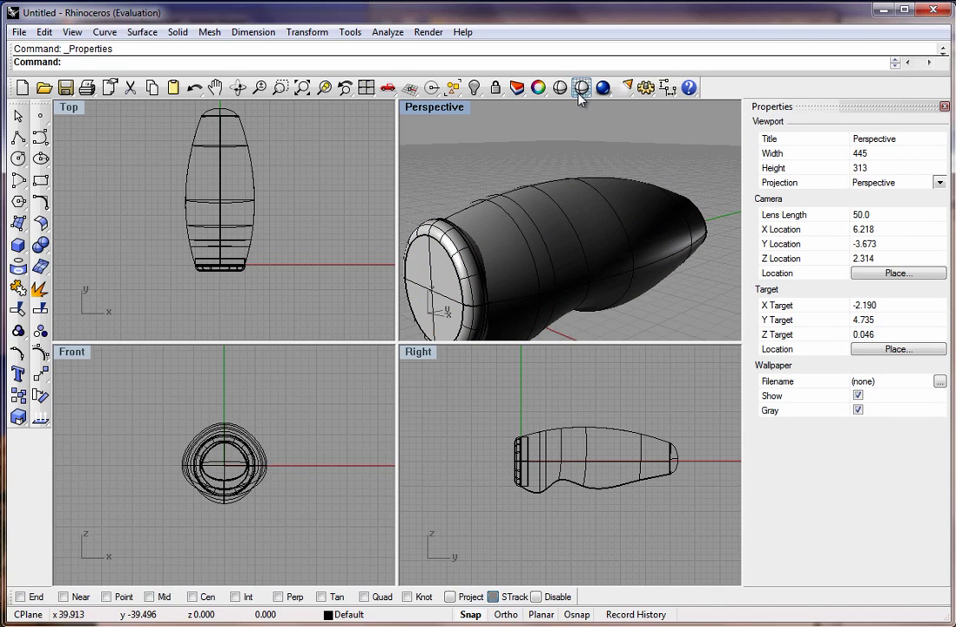
# Step: Render the perspective view and close the rendered image window
pyautogui.click(604, 89)
pyautogui.click(627, 103)
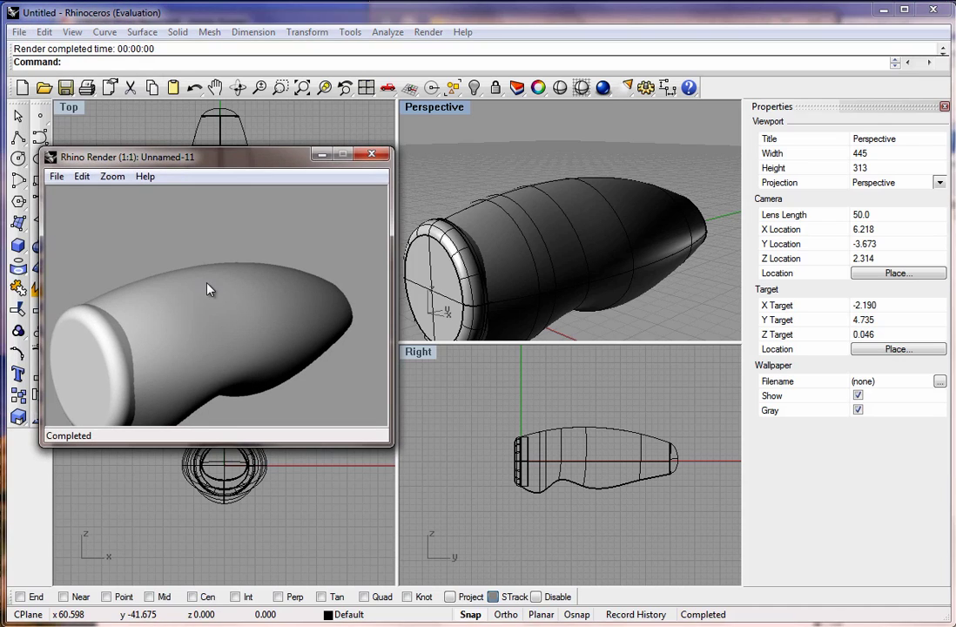
pyautogui.click(372, 154)
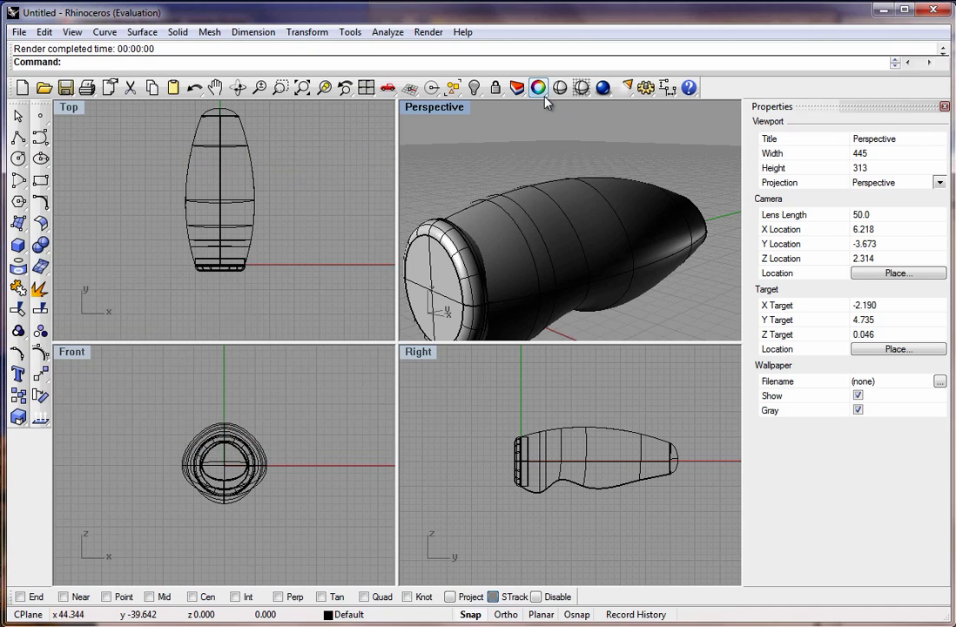
# Step: Set the flashlight body's display colour to Blue and view it in Perspective
pyautogui.click(544, 96)
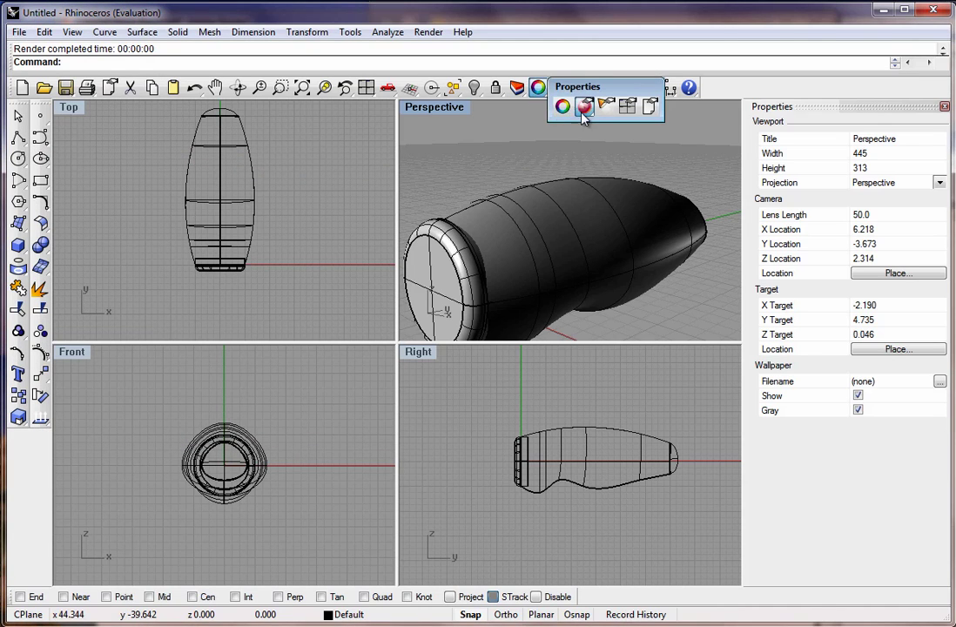
pyautogui.click(562, 108)
pyautogui.click(584, 177)
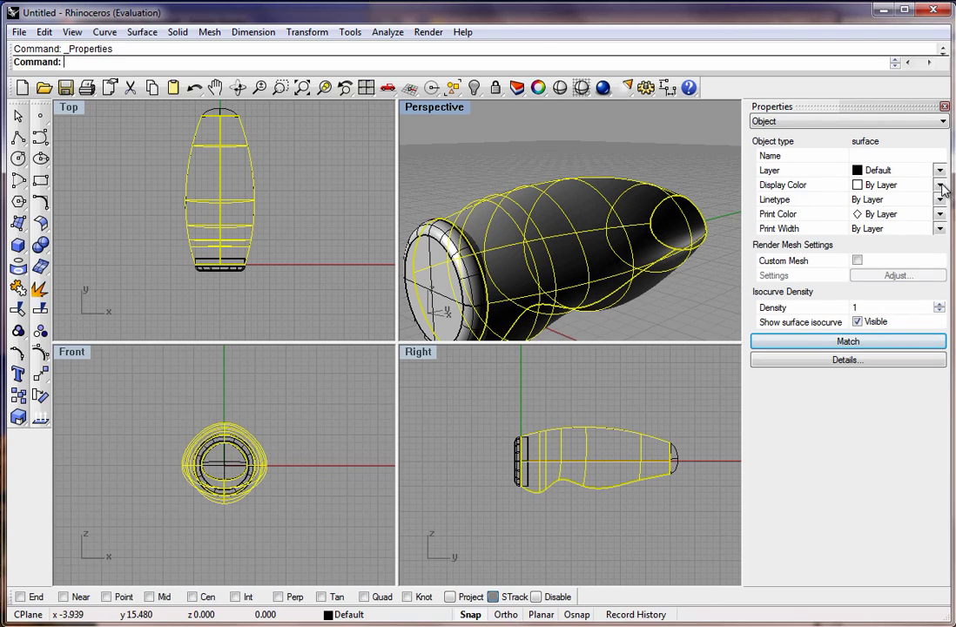
pyautogui.click(941, 186)
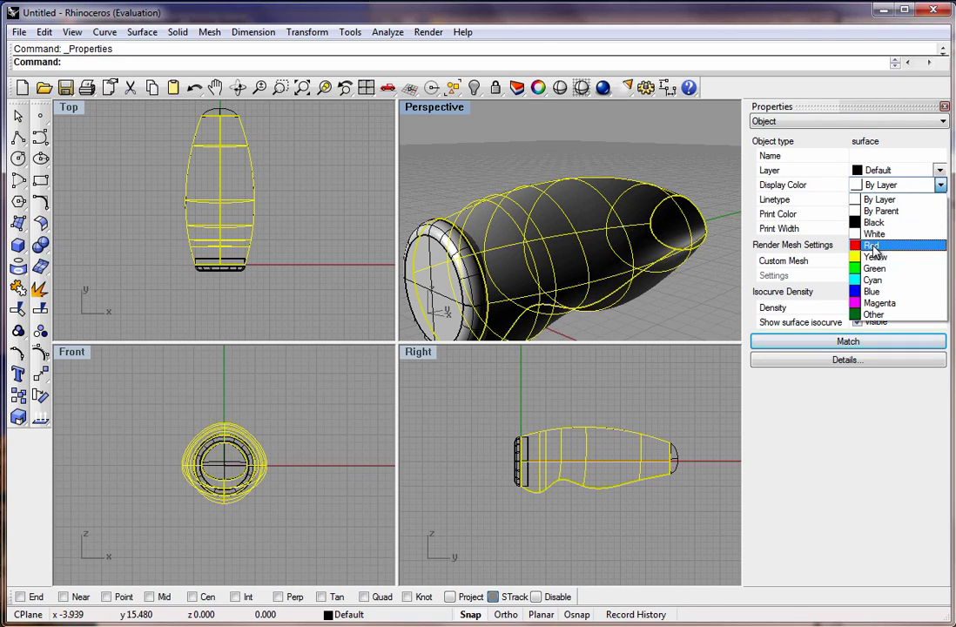
pyautogui.click(871, 291)
pyautogui.scroll(2, 688, 178)
pyautogui.click(660, 166)
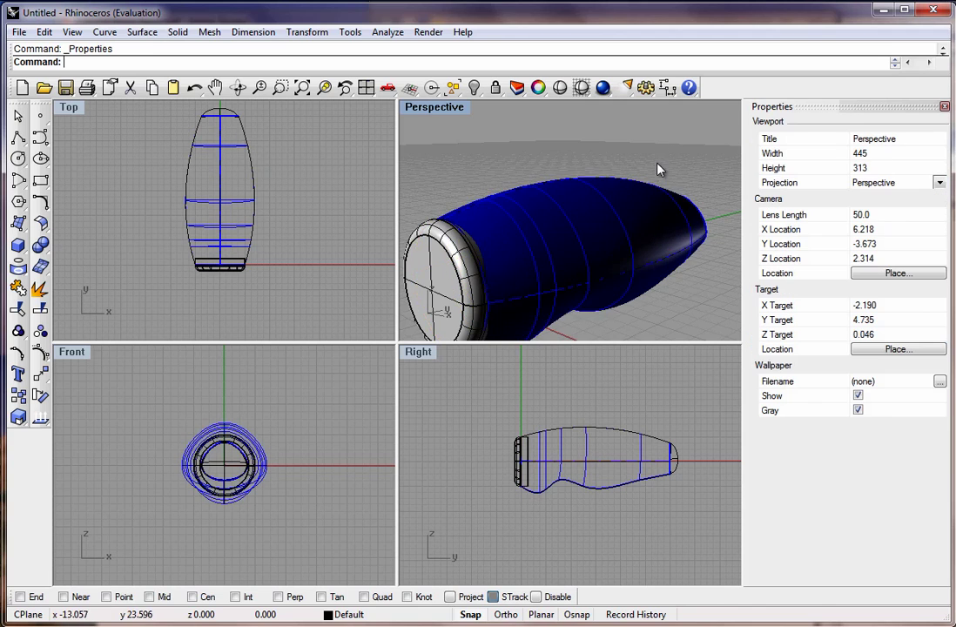
pyautogui.moveTo(596, 172); pyautogui.dragTo(582, 108, button='right')
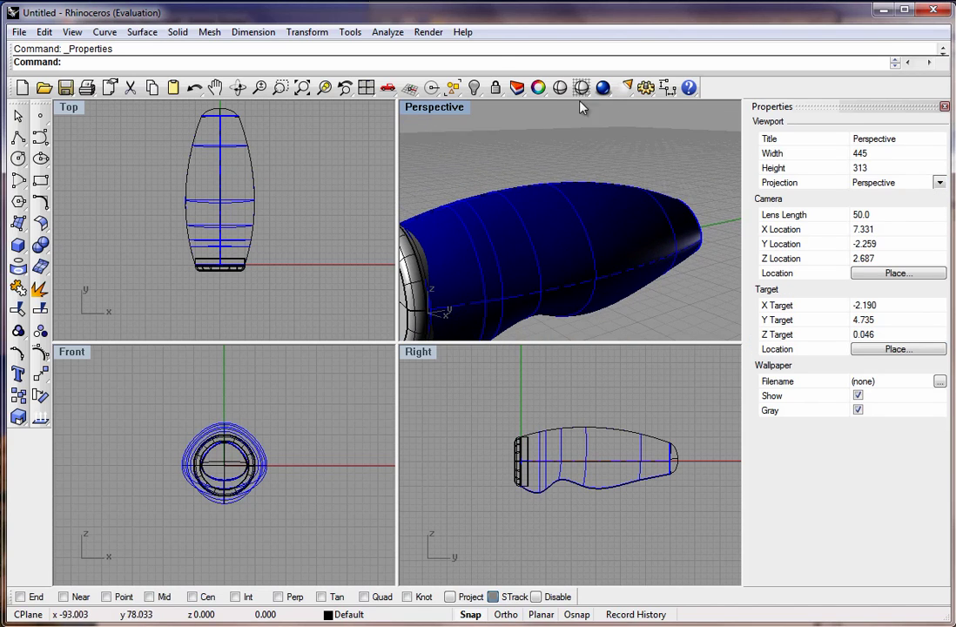
# Step: Switch Perspective to shaded display, test-render the flashlight, and close the render
pyautogui.click(560, 88)
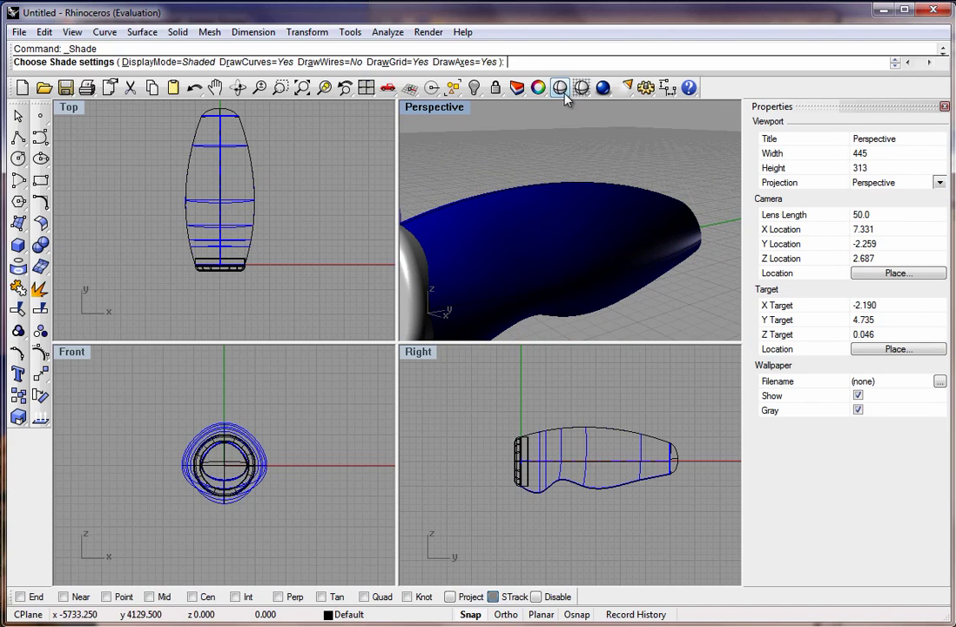
pyautogui.click(603, 88)
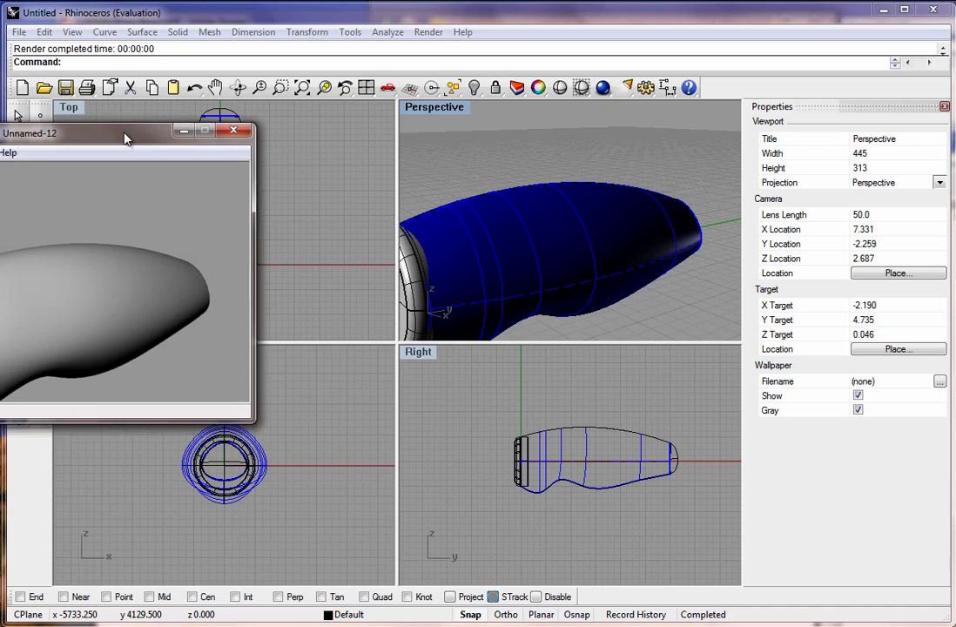
pyautogui.click(351, 187)
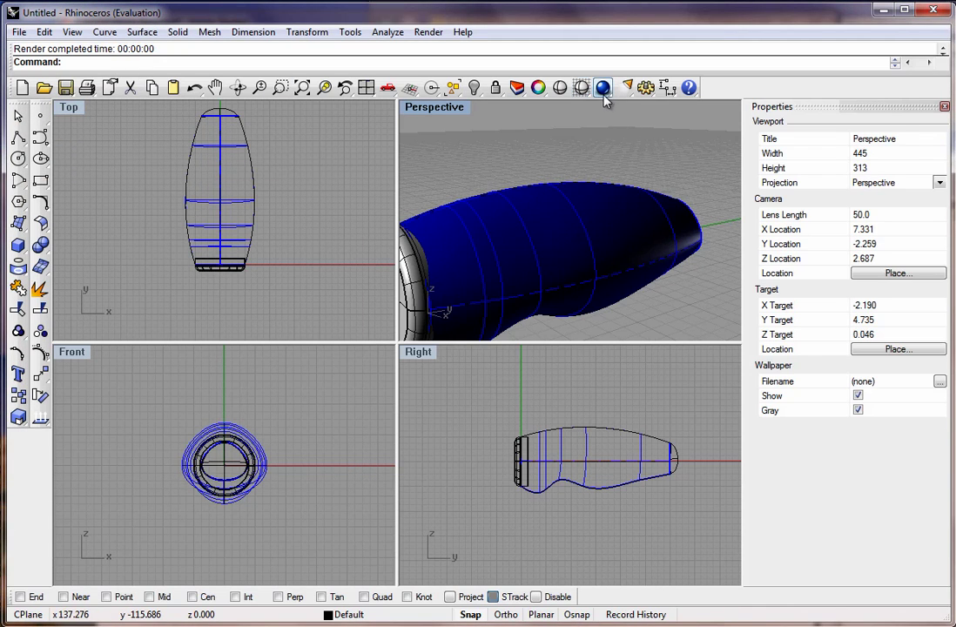
# Step: Start editing material properties with the flashlight body picked
pyautogui.click(538, 87)
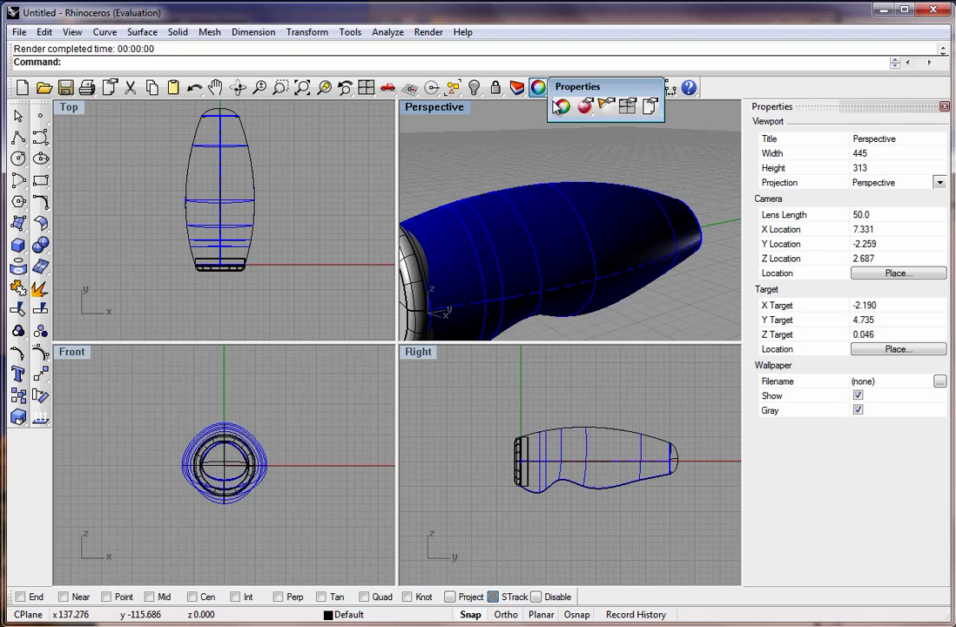
pyautogui.click(595, 119)
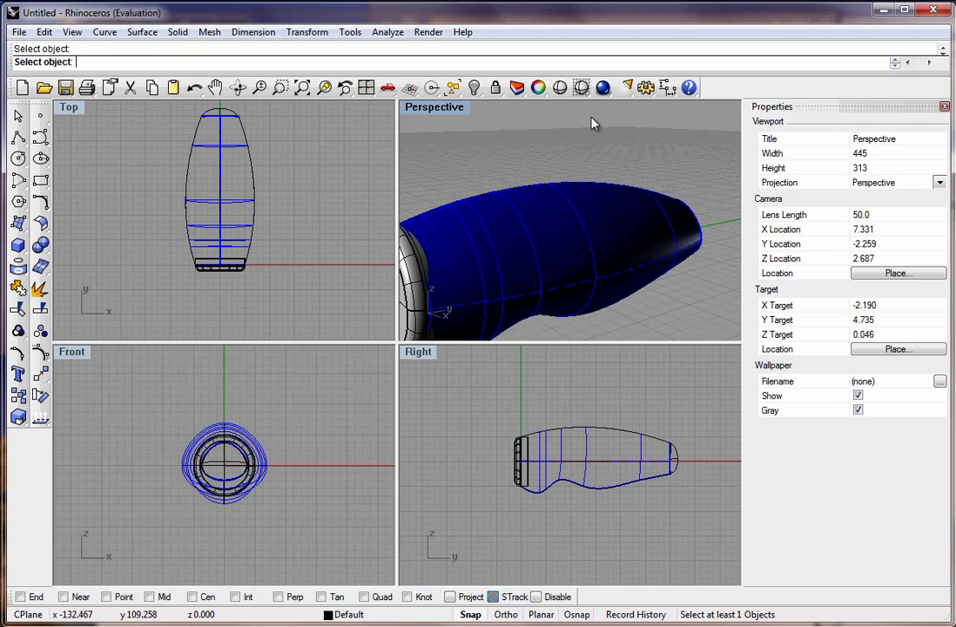
pyautogui.click(614, 225)
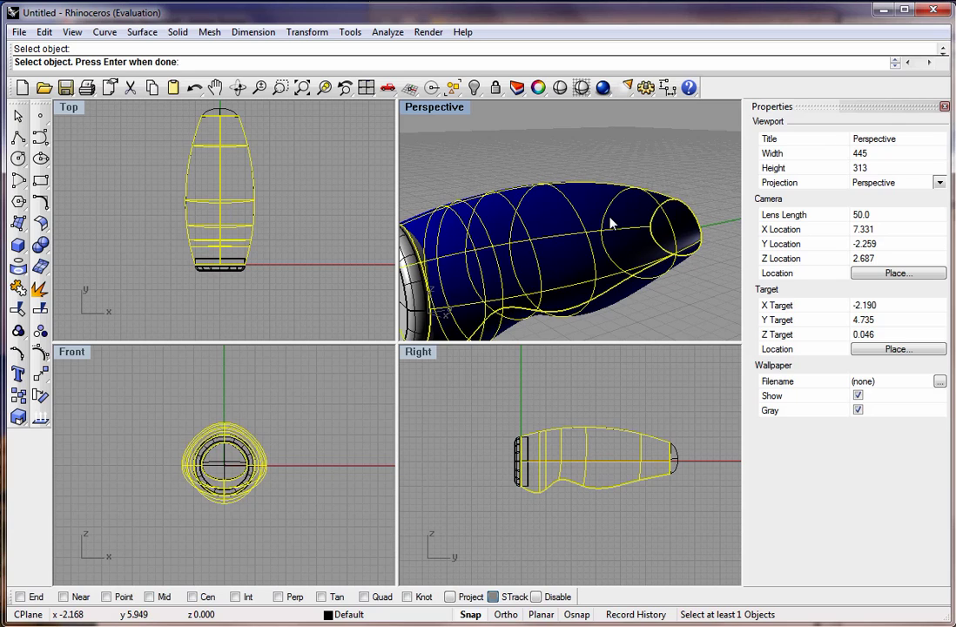
# Step: Set the body material to blue (RGB 6,0,255) with white gloss colour and gloss finish 20
pyautogui.press('Return')
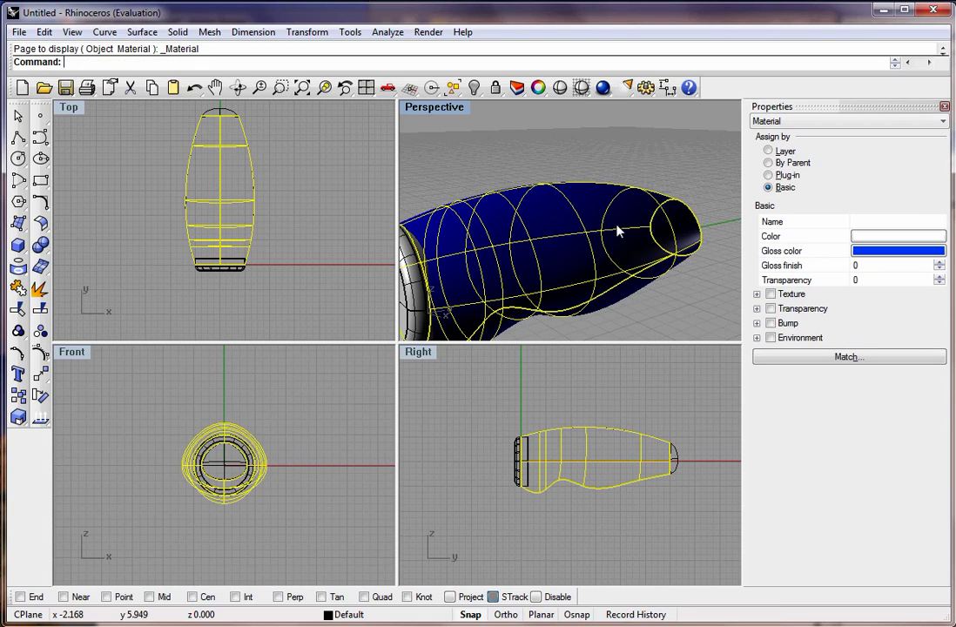
pyautogui.click(871, 253)
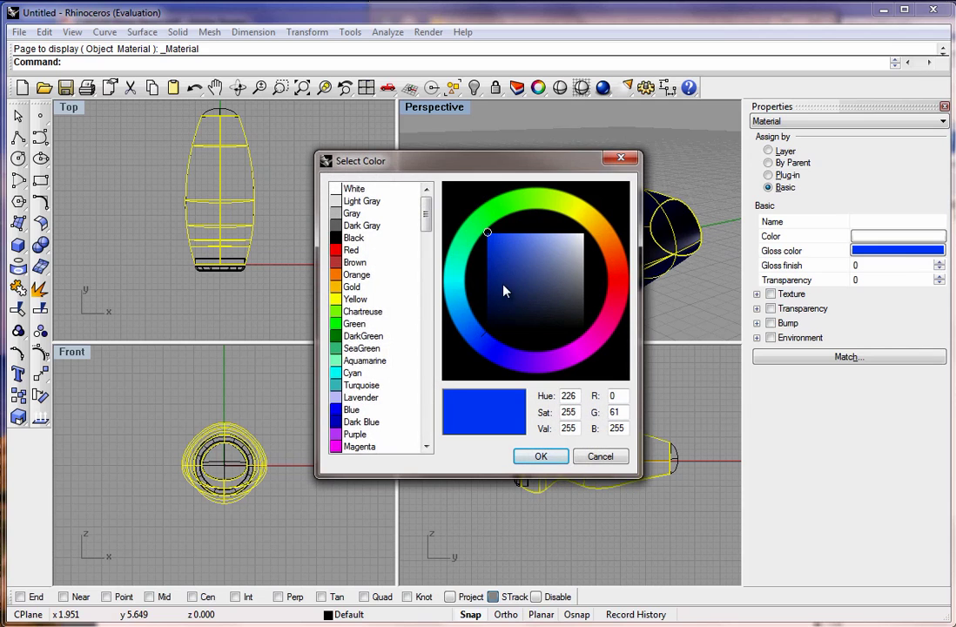
pyautogui.click(361, 201)
pyautogui.click(355, 189)
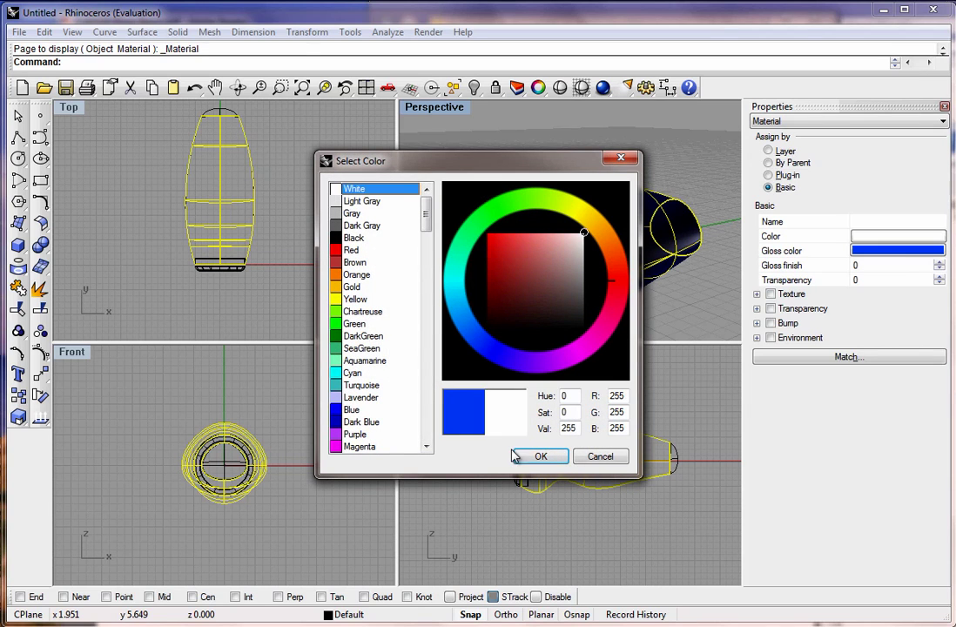
pyautogui.click(518, 455)
pyautogui.click(870, 236)
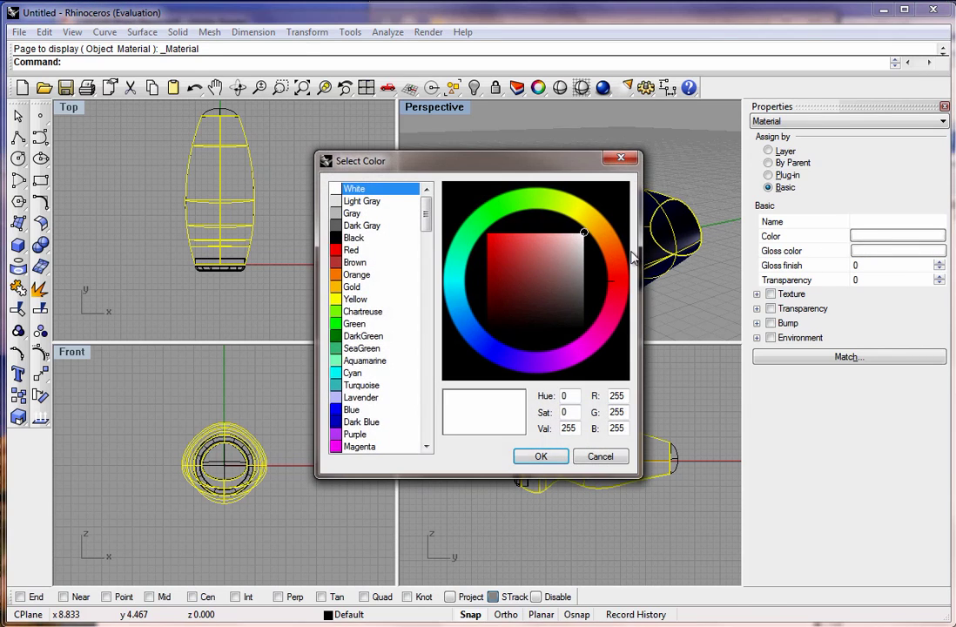
pyautogui.click(502, 356)
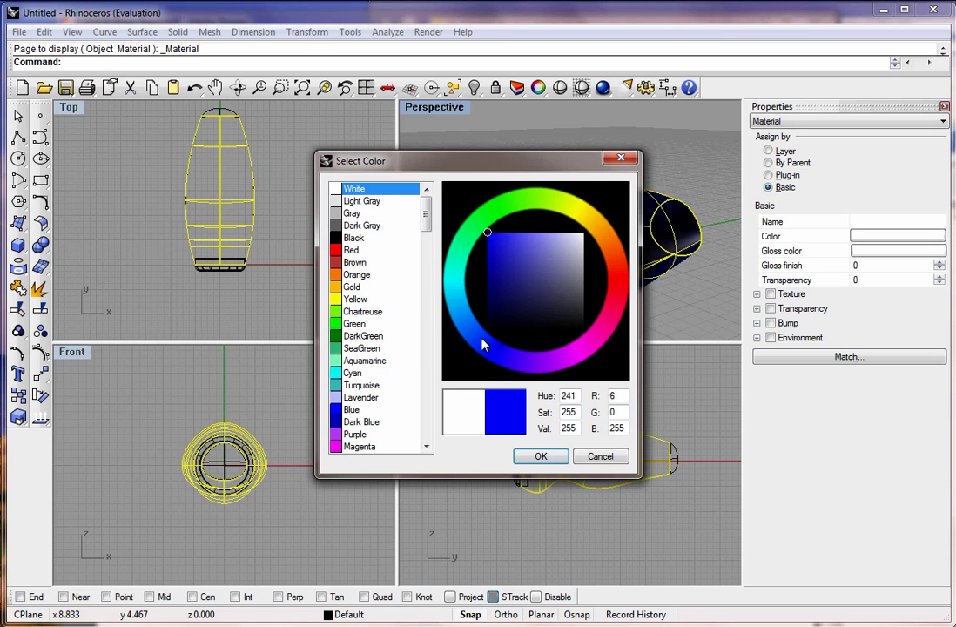
pyautogui.click(542, 456)
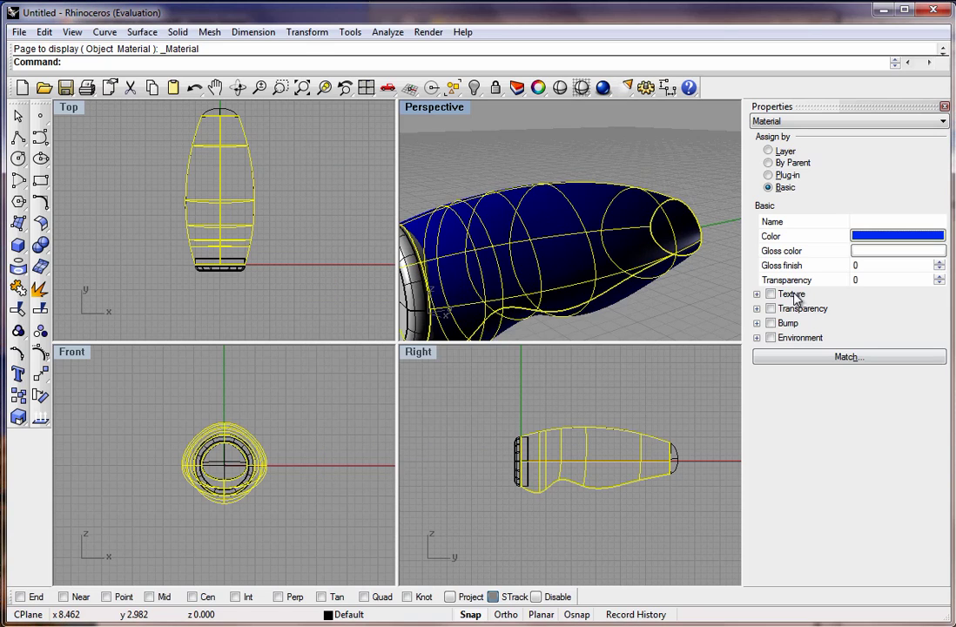
pyautogui.doubleClick(857, 266)
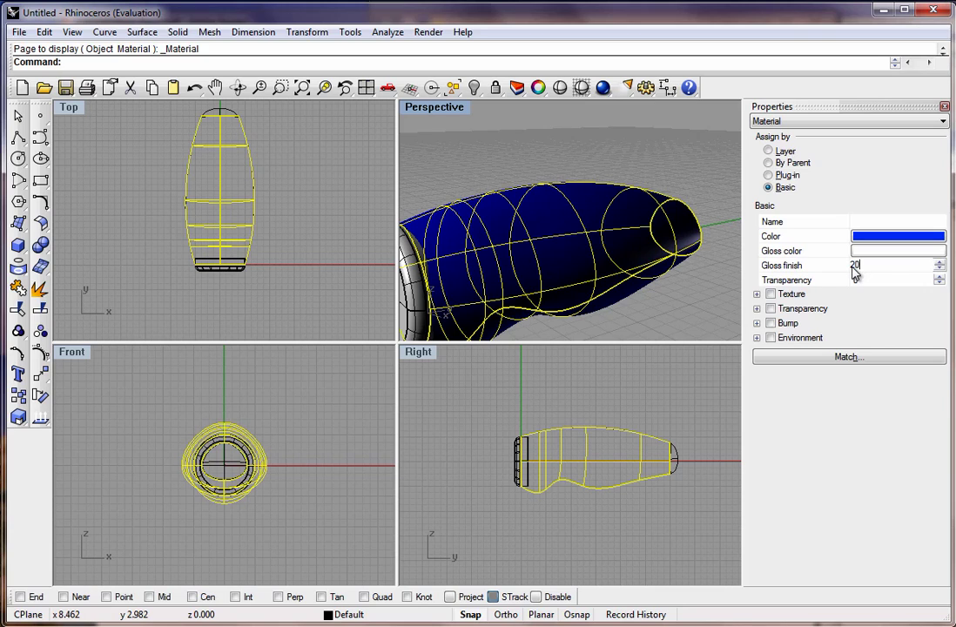
pyautogui.press('Return')
pyautogui.click(620, 154)
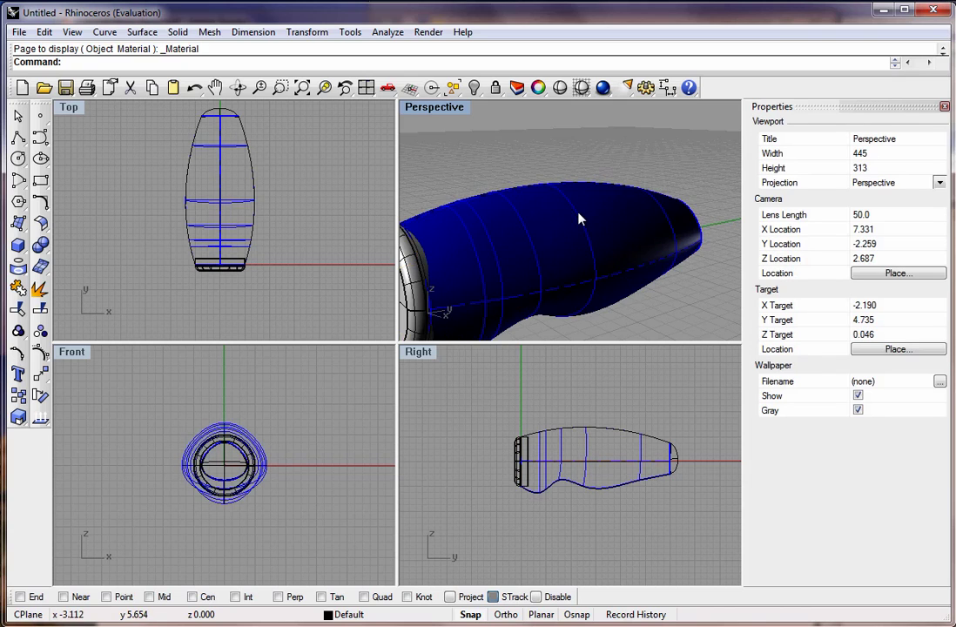
# Step: Assign the lens cap a basic white material with gloss finish 30
pyautogui.scroll(-3, 577, 213)
pyautogui.scroll(-1, 587, 241)
pyautogui.scroll(3, 522, 247)
pyautogui.click(520, 245)
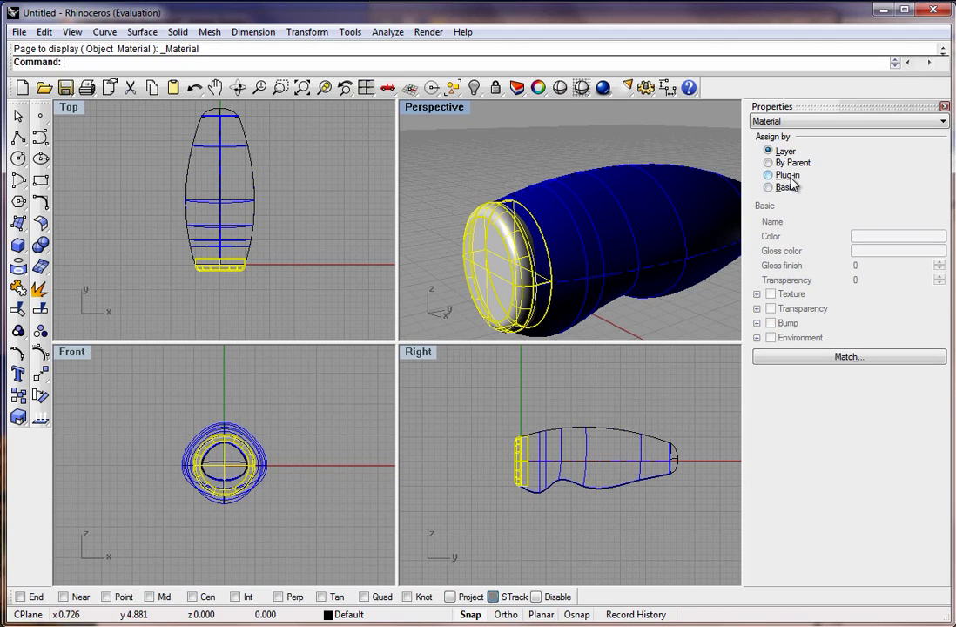
pyautogui.click(778, 188)
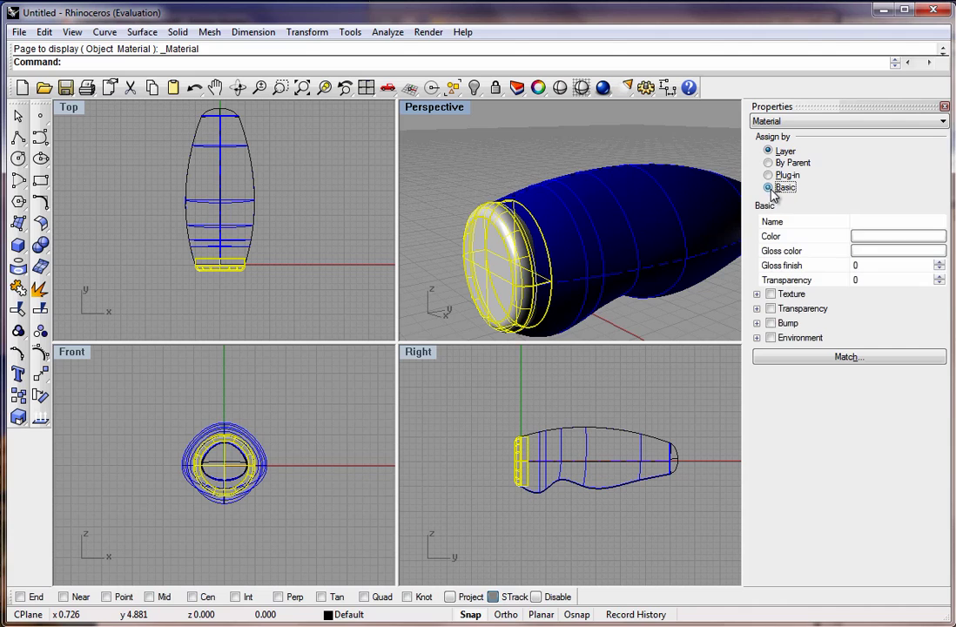
pyautogui.click(872, 236)
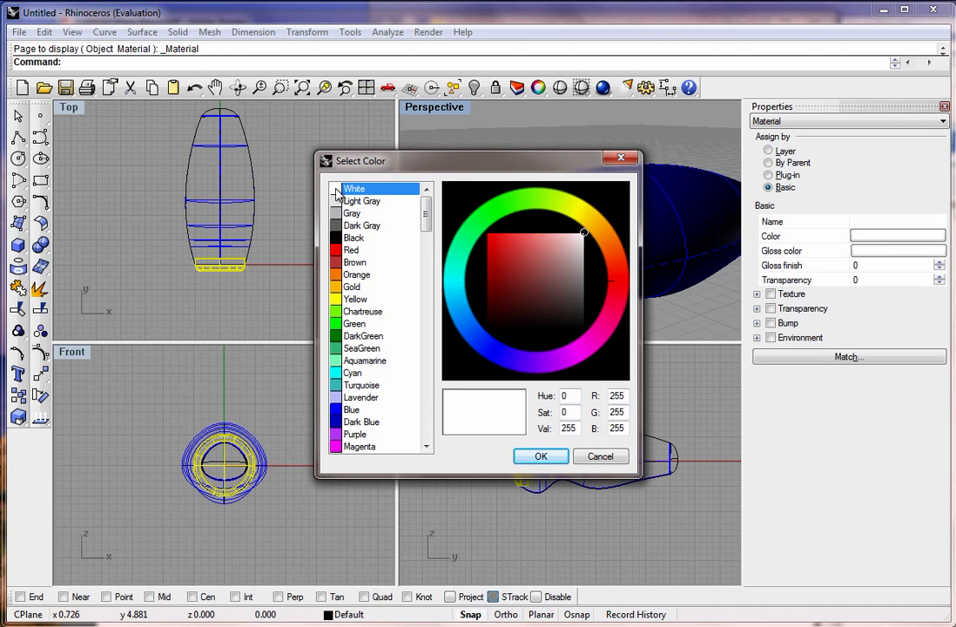
pyautogui.click(542, 456)
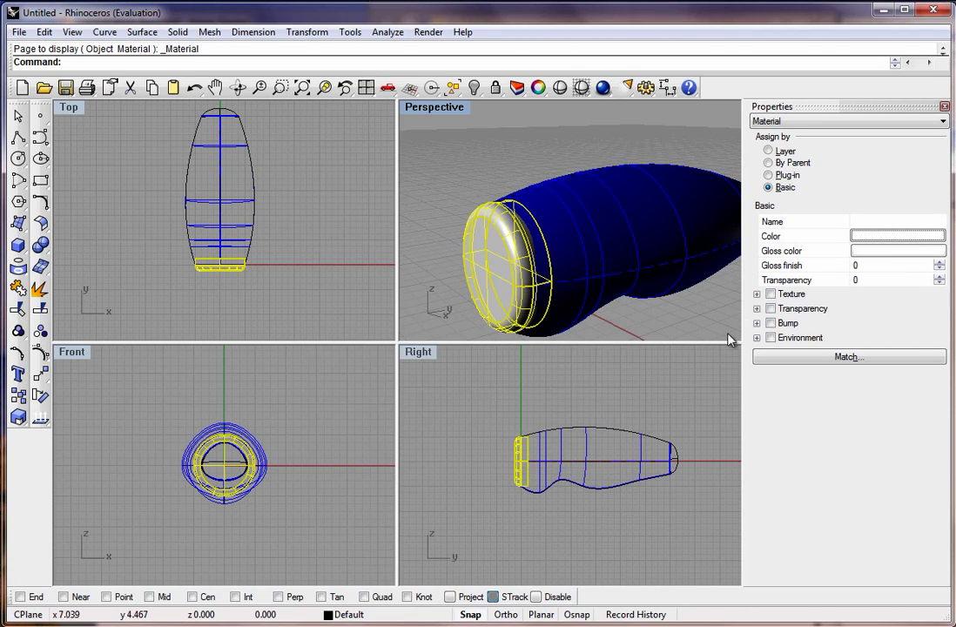
pyautogui.doubleClick(857, 267)
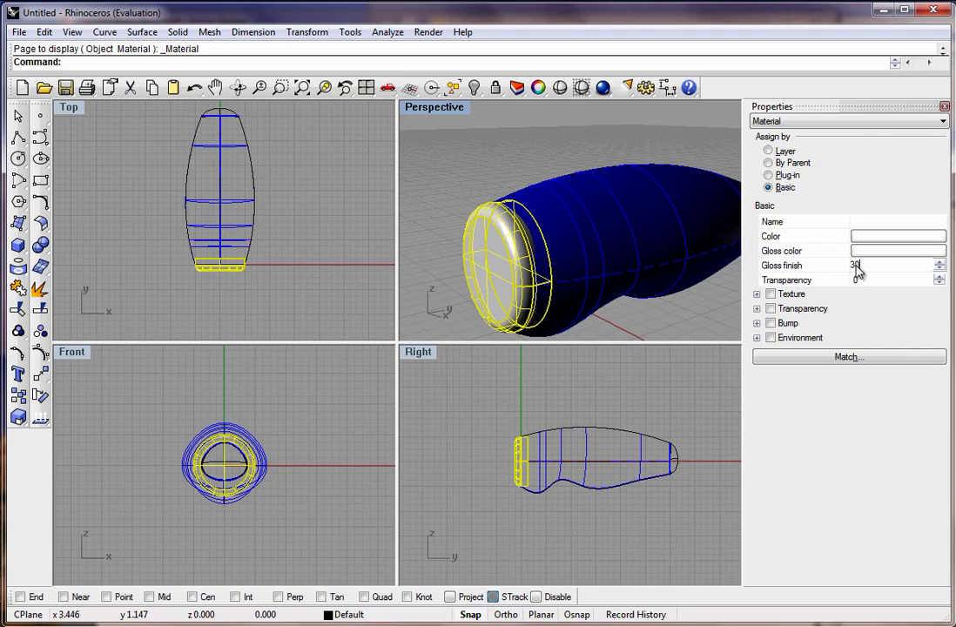
pyautogui.write('30')
pyautogui.click(635, 145)
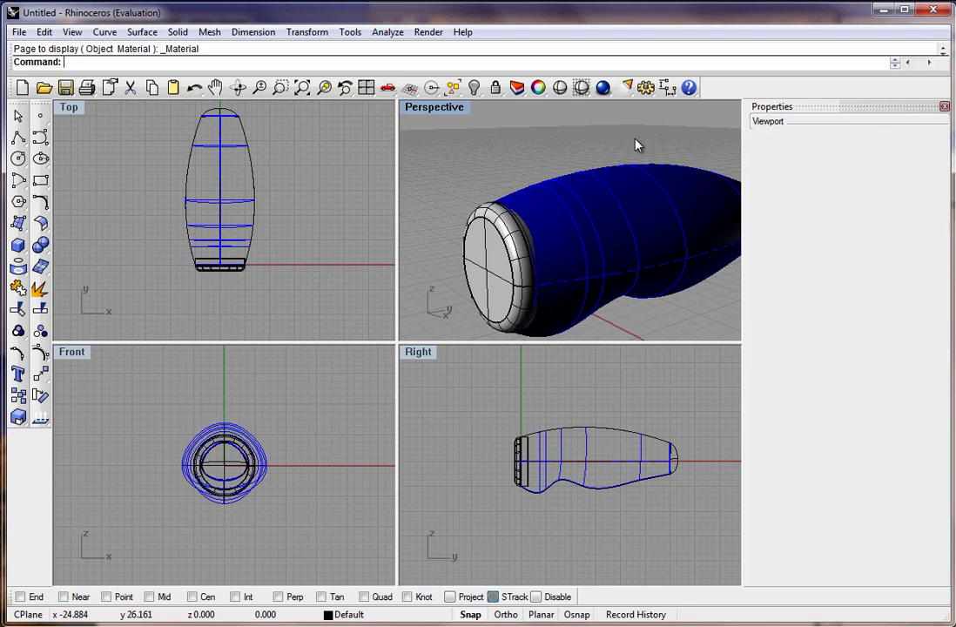
# Step: Render the flashlight showing the blue body and white cap, then close the render window
pyautogui.moveTo(572, 107); pyautogui.dragTo(614, 202, button='right')
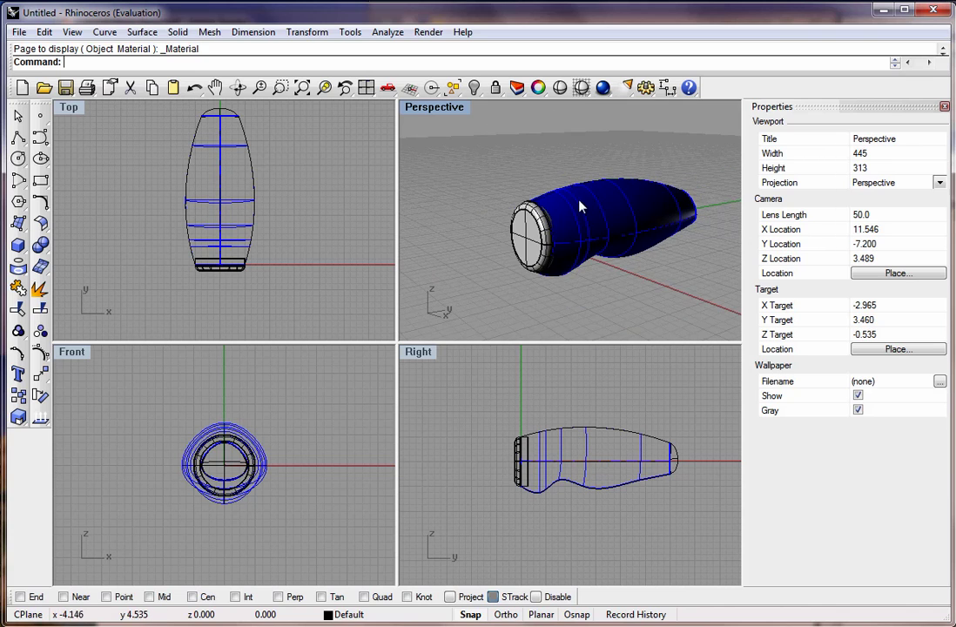
pyautogui.click(604, 88)
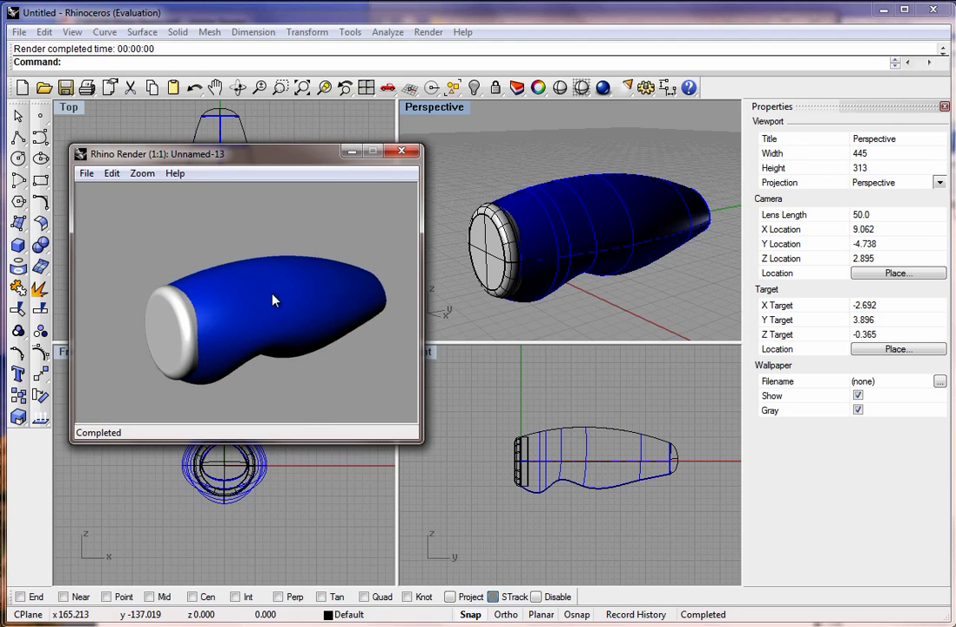
pyautogui.click(400, 153)
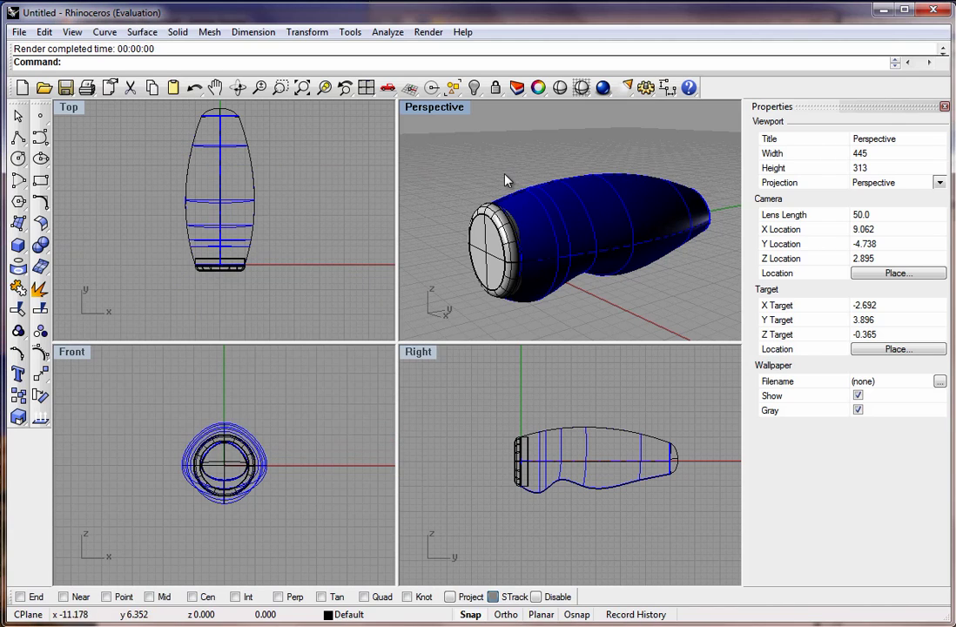